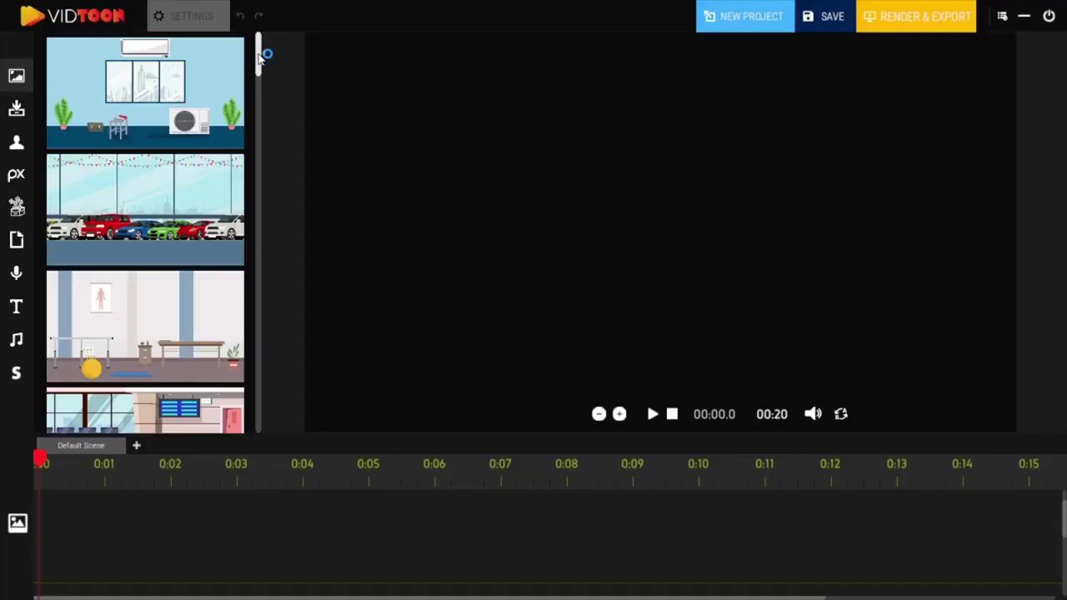
- Import Car Dealer Frame (5).jpg through the upload tab
drag(258, 55, 267, 198)
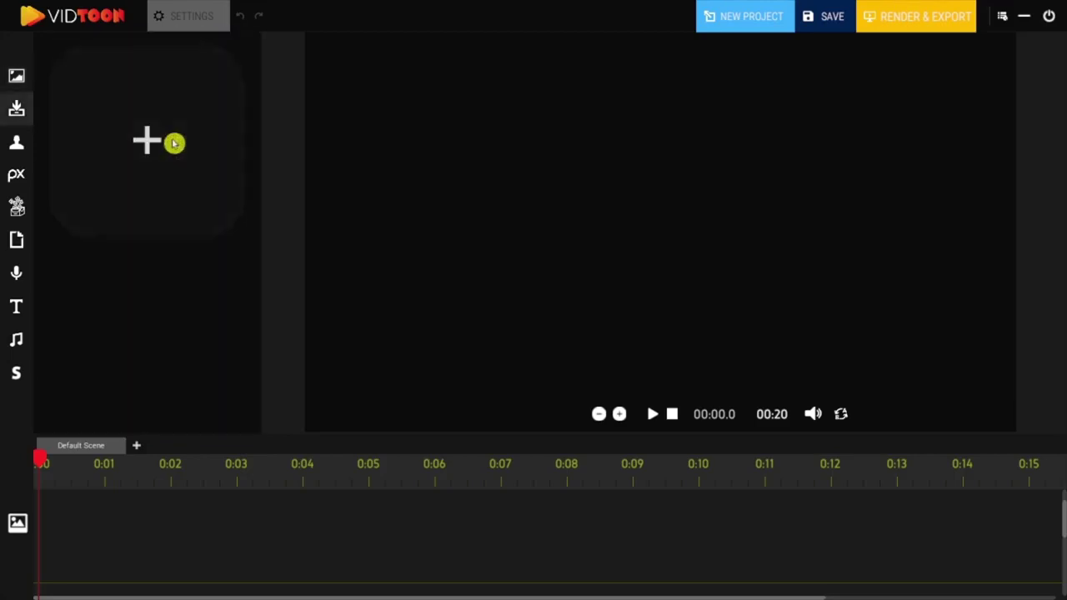
click(122, 242)
click(622, 272)
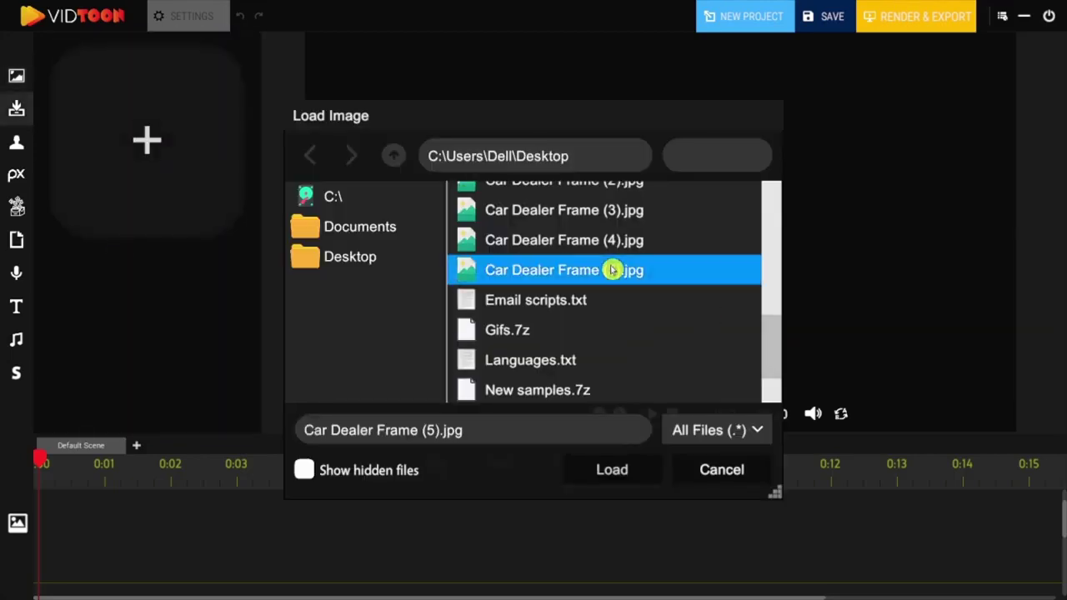
double_click(614, 270)
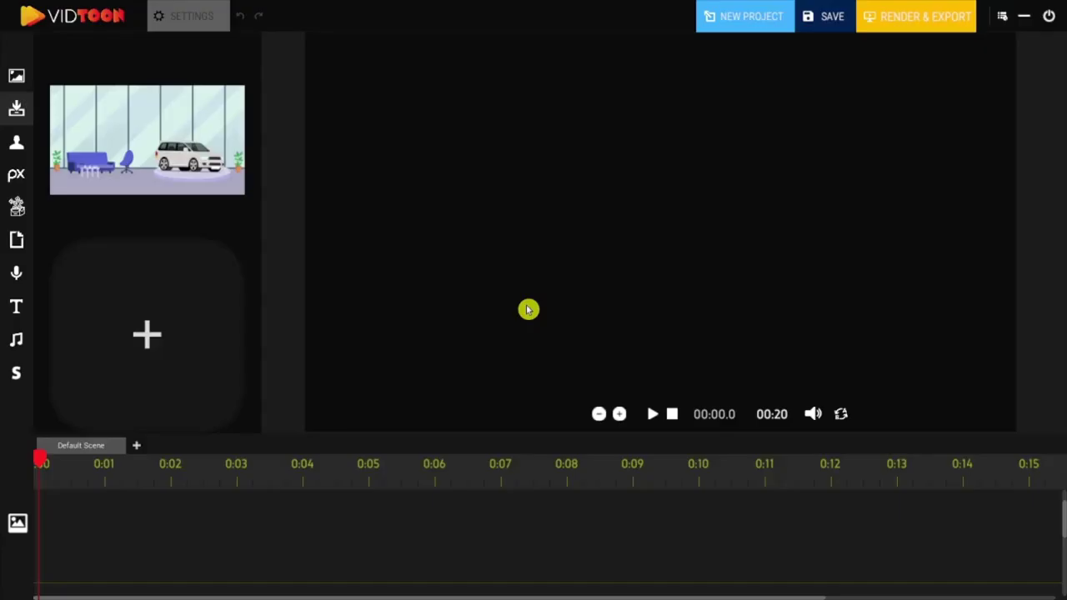
- Place the showroom image on the canvas and stretch it to fill the whole stage
drag(161, 144, 392, 115)
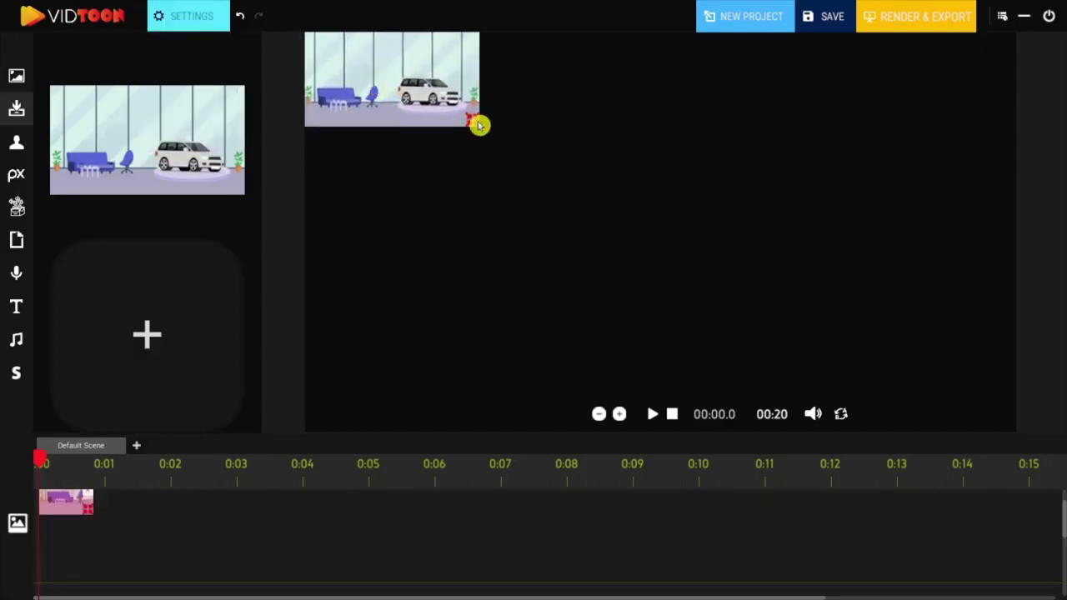
drag(479, 125, 1027, 466)
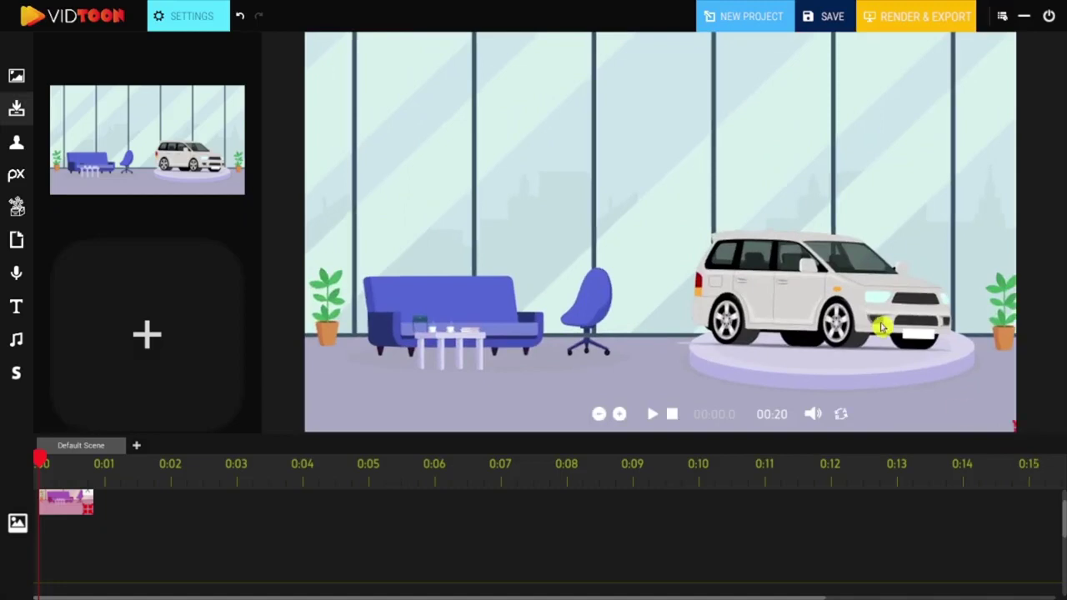
click(187, 8)
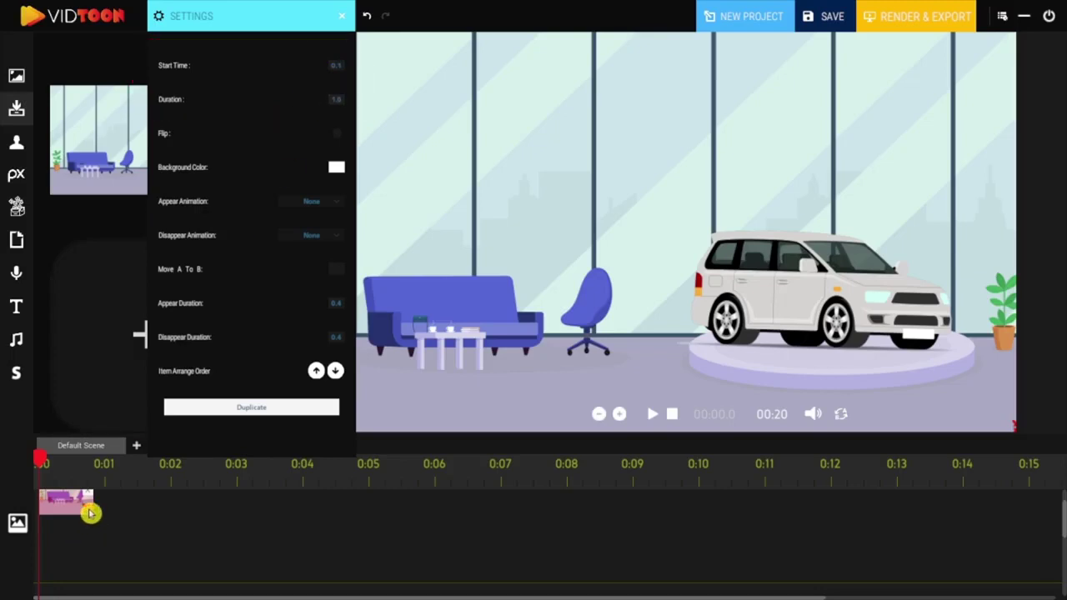
- Extend the showroom clip to about 14.8 seconds, trying Flip and a red background but leaving both at normal/white
drag(90, 514, 1059, 533)
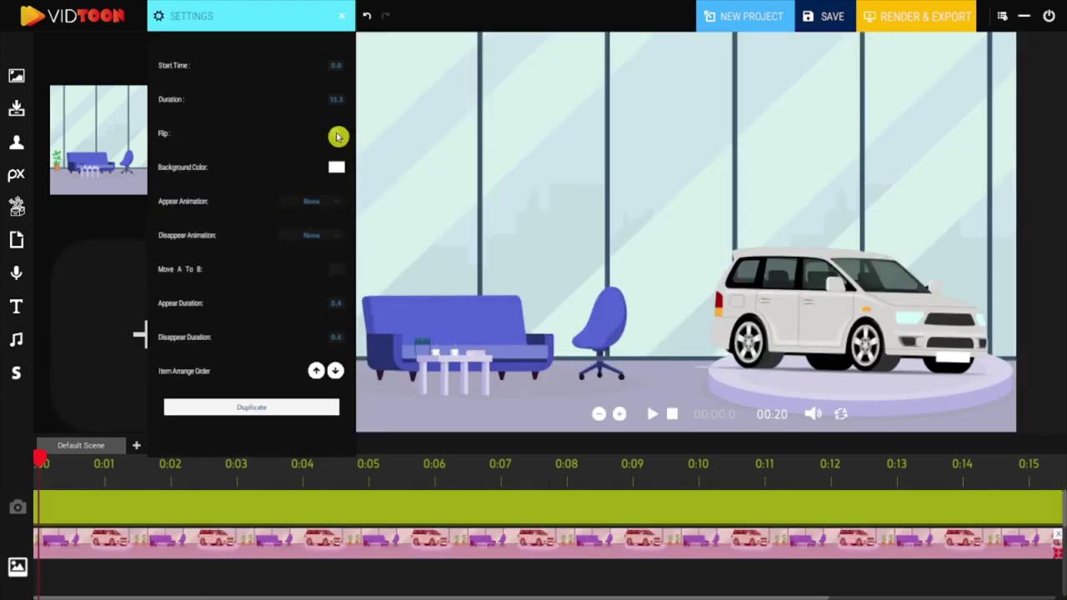
click(338, 136)
click(337, 136)
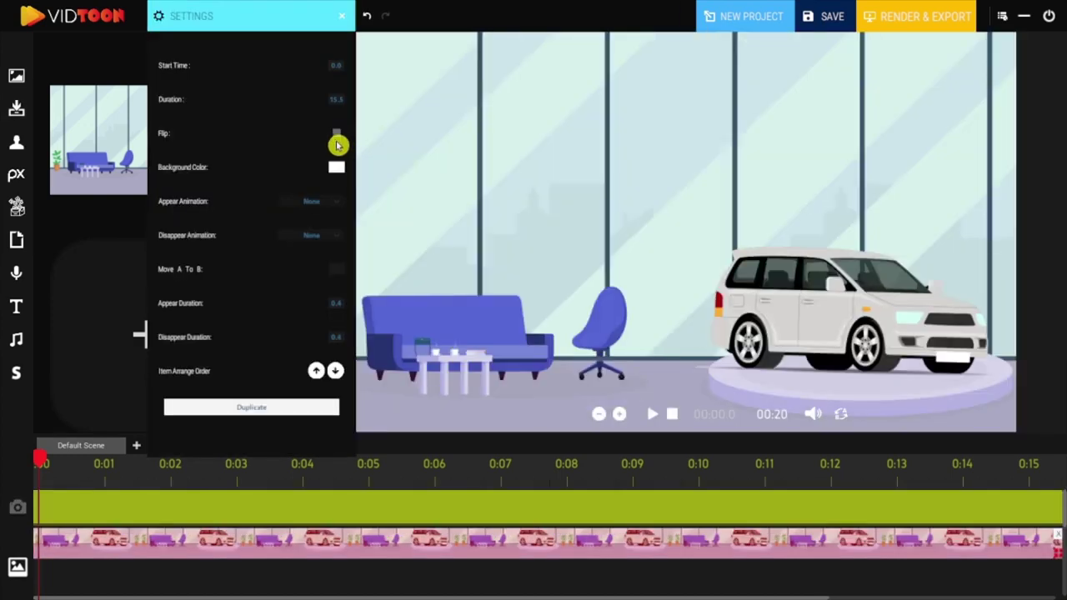
click(336, 170)
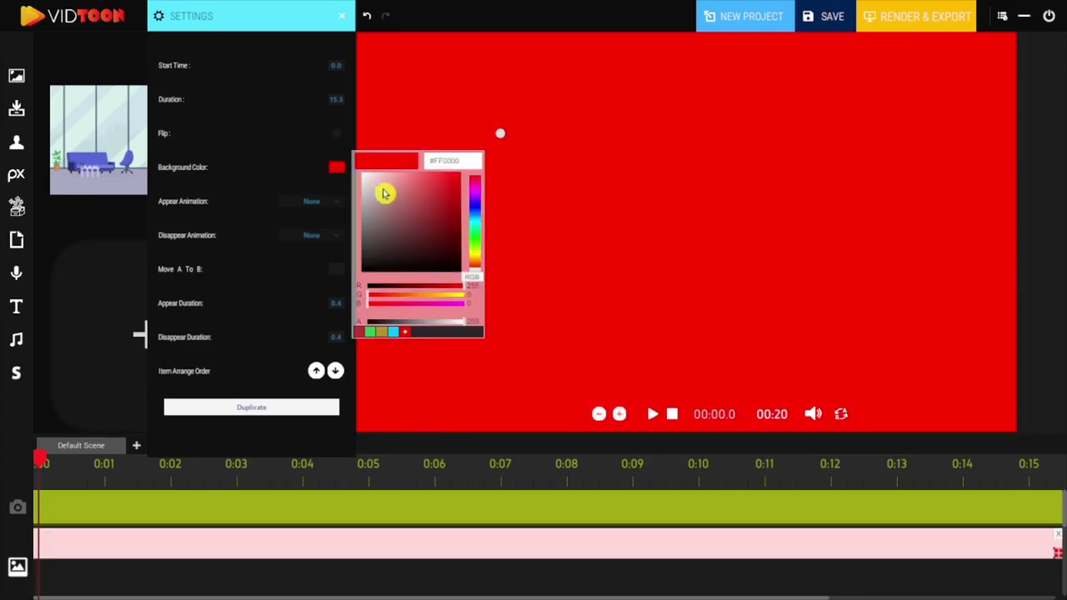
drag(383, 193, 361, 174)
click(336, 205)
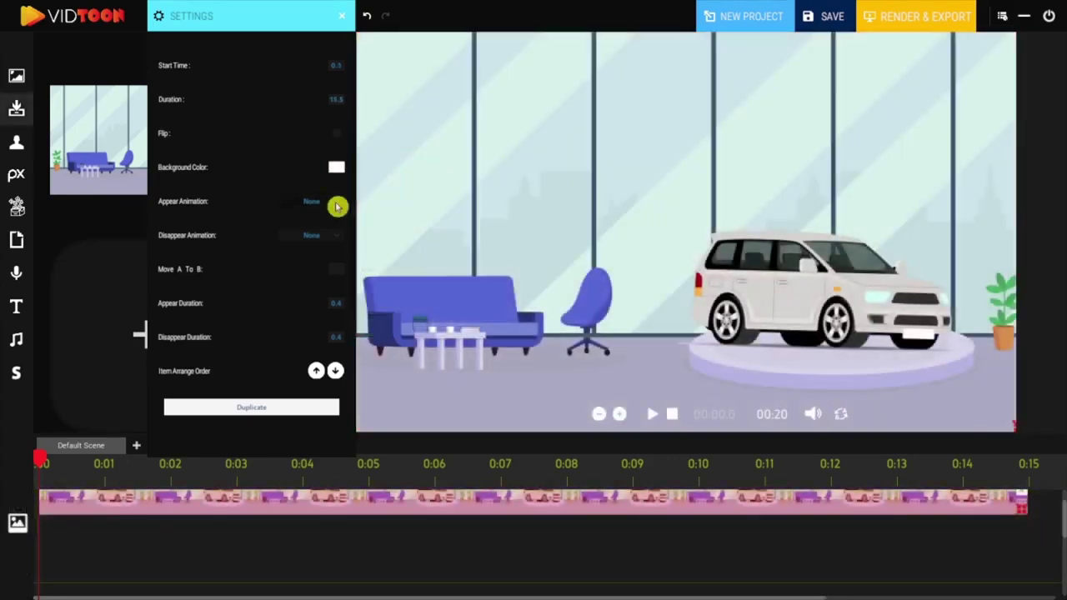
- Set the showroom image's Appear Animation to Left and Disappear Animation to Right, with Move A to B off
click(329, 203)
click(296, 229)
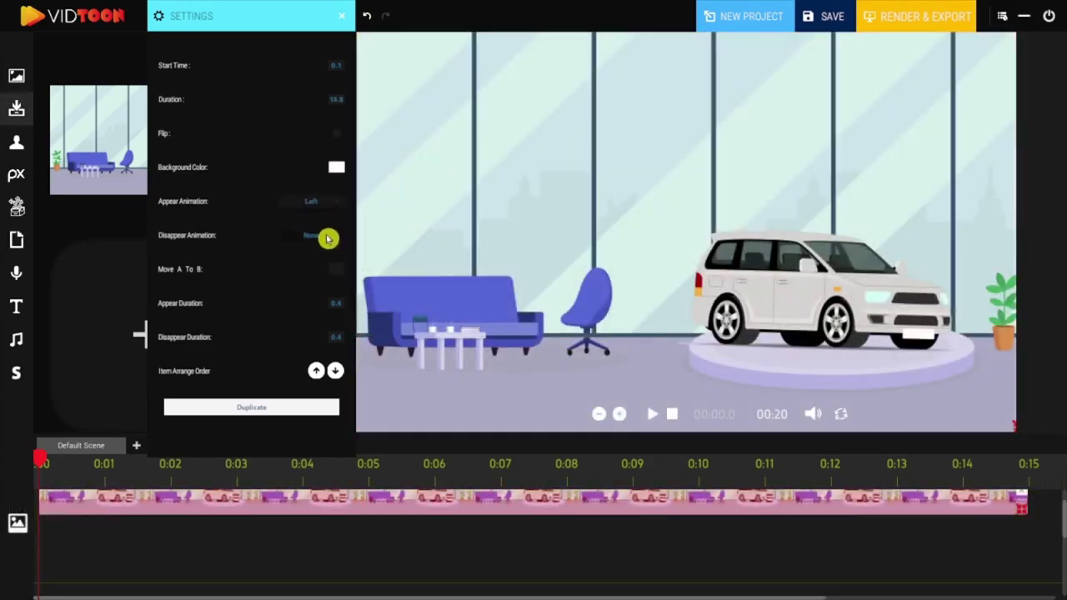
click(328, 238)
click(300, 276)
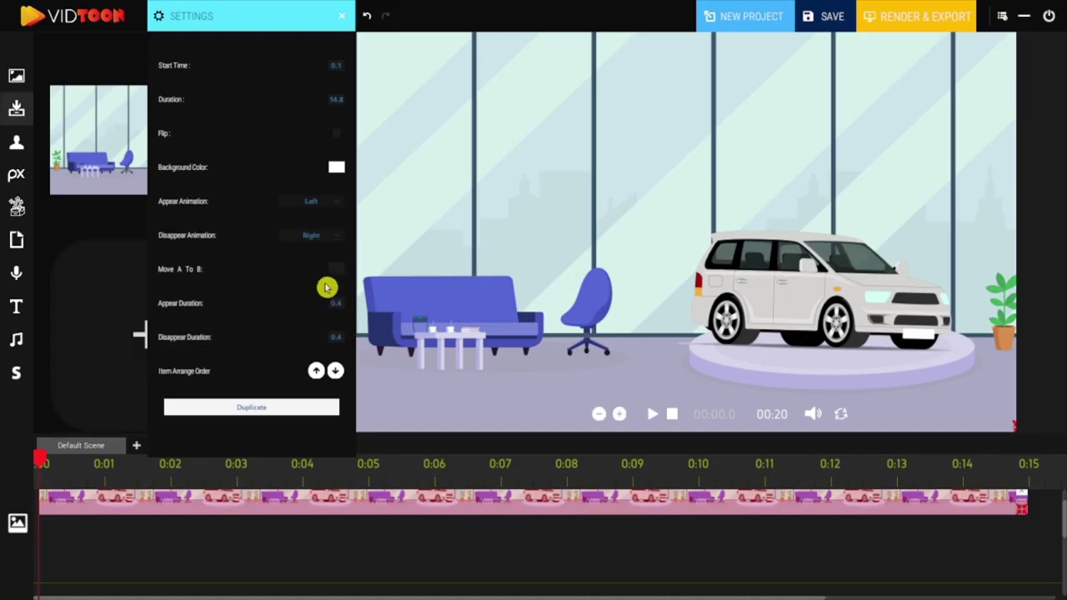
click(337, 274)
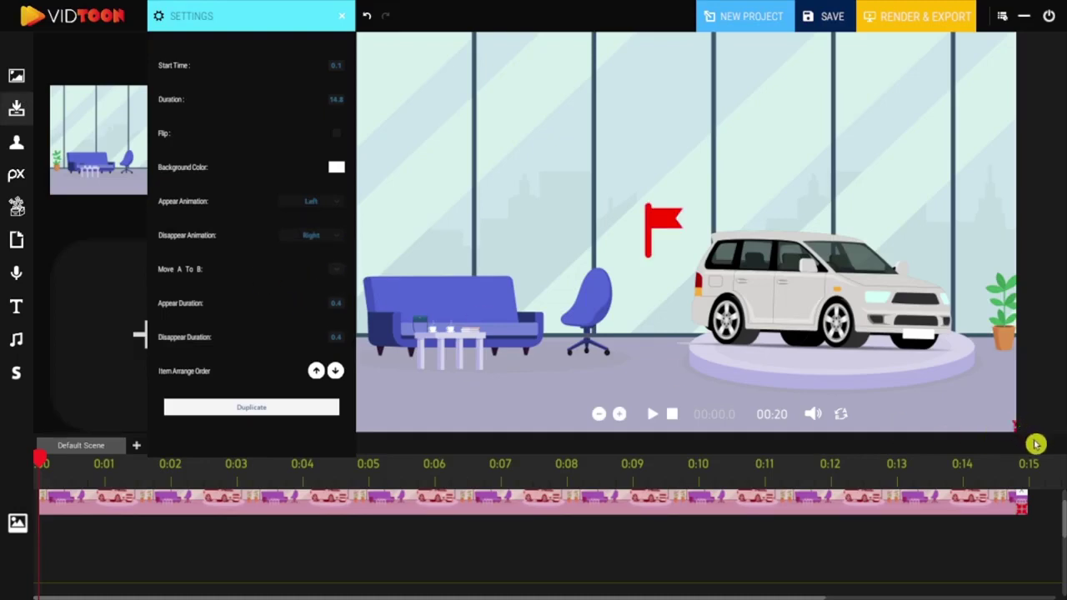
click(336, 273)
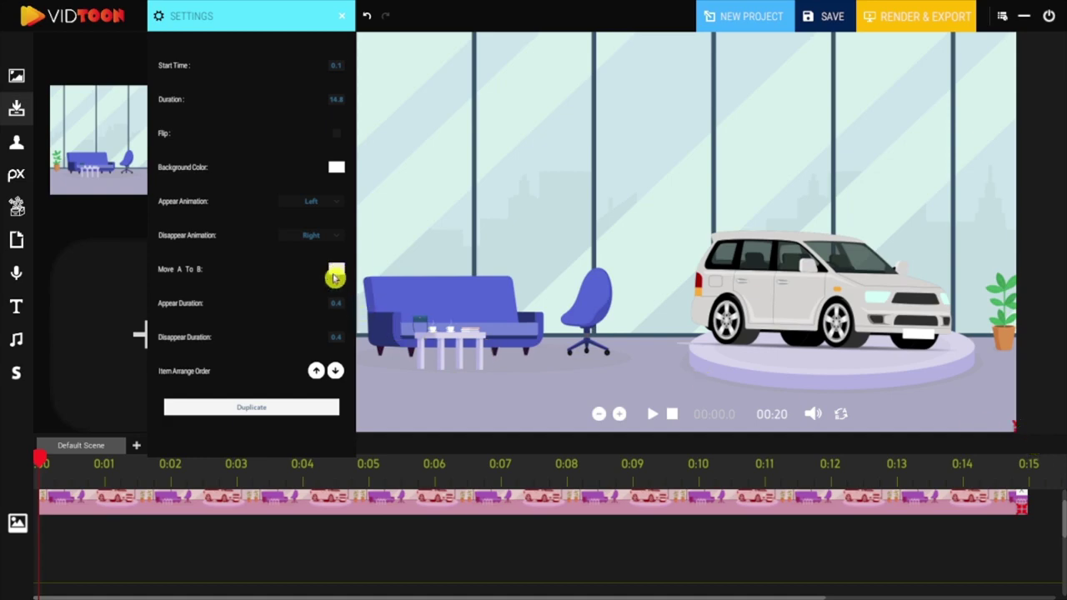
- Place the bunting-lined car-lot background from Backgrounds after the showroom clip and play the preview
scroll(634, 536, right, 3)
click(241, 555)
drag(145, 185, 380, 87)
drag(472, 117, 484, 125)
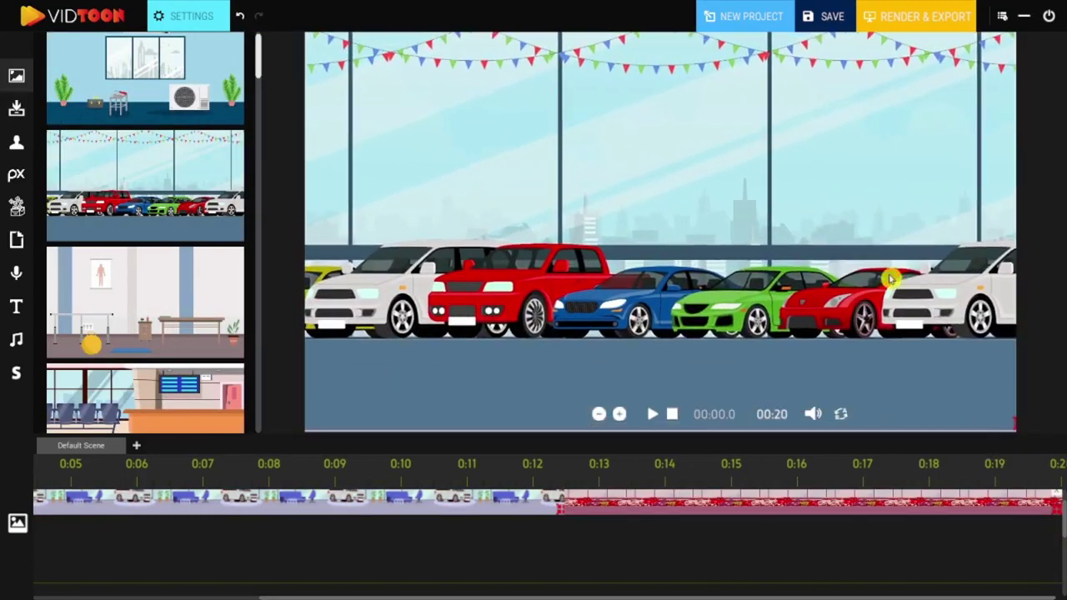
click(652, 414)
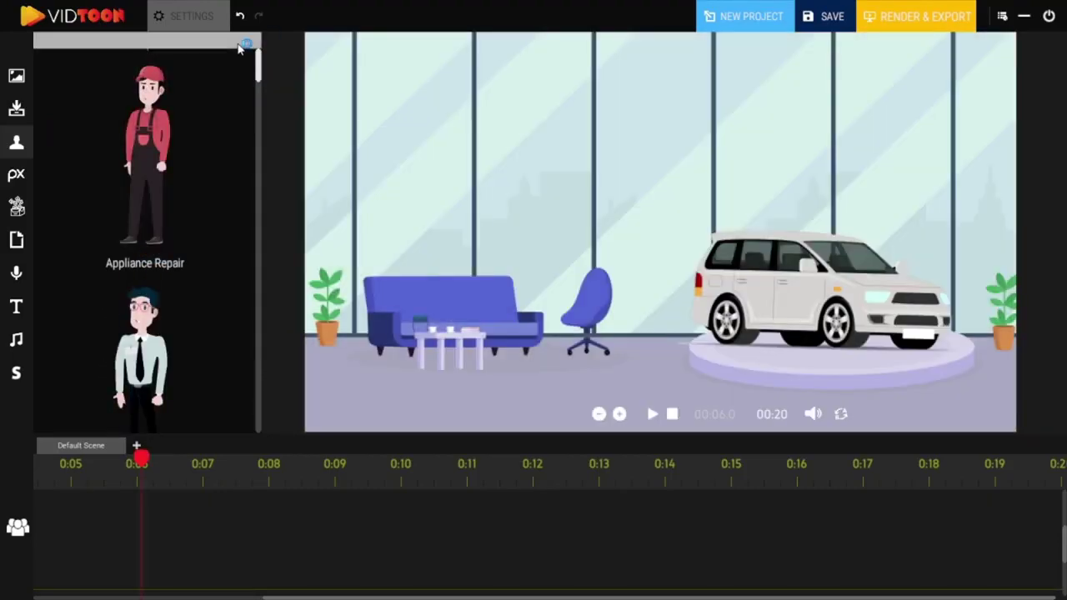
- Search characters for 'car', add the Car Dealer, enlarge it and move it left over the sofa
click(239, 44)
text(car)
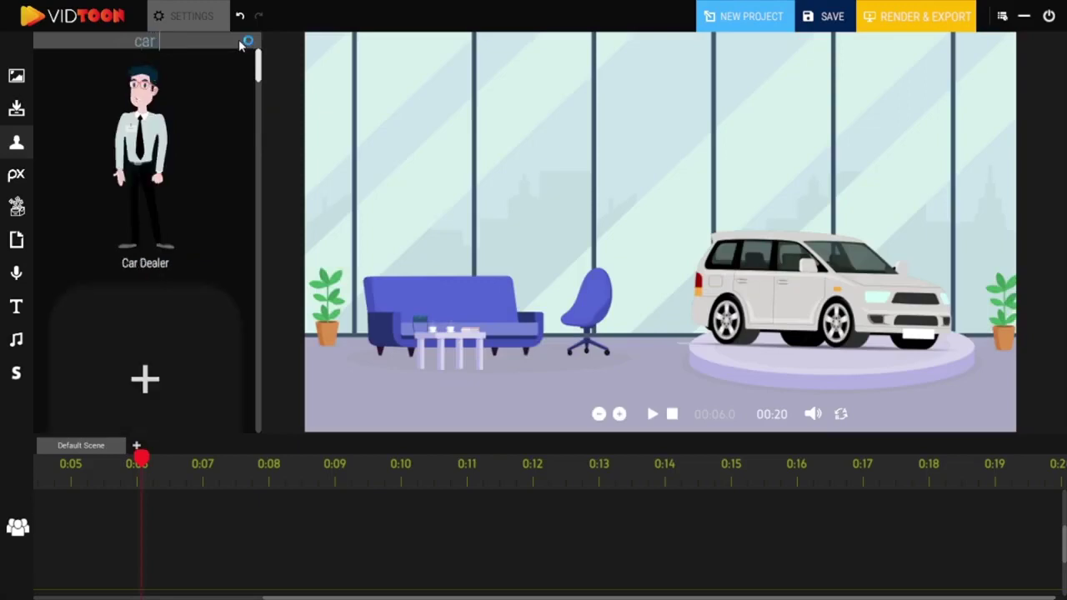
click(142, 142)
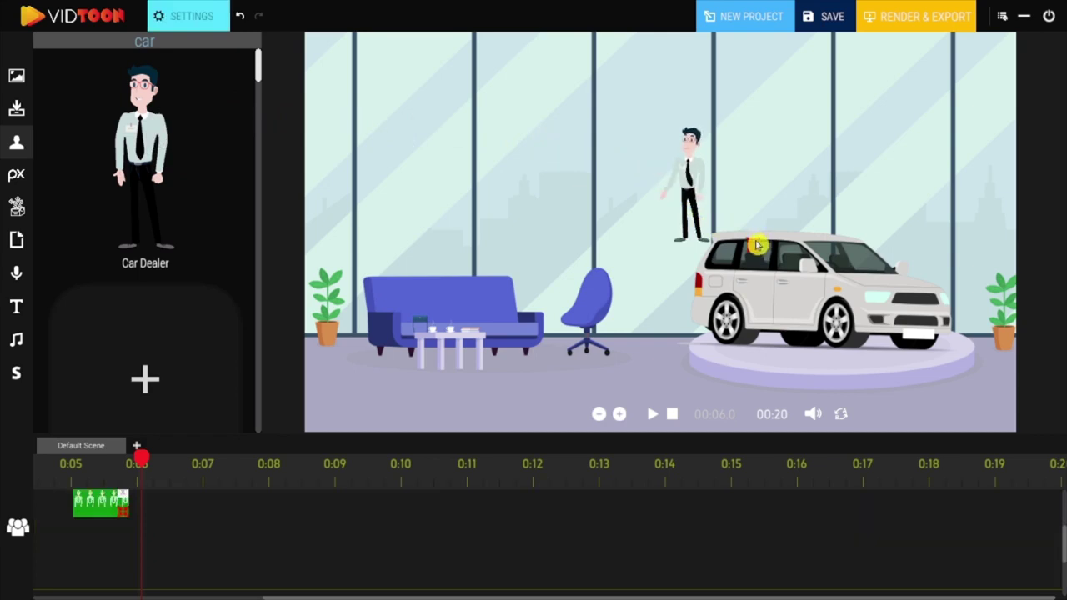
drag(753, 245, 1058, 483)
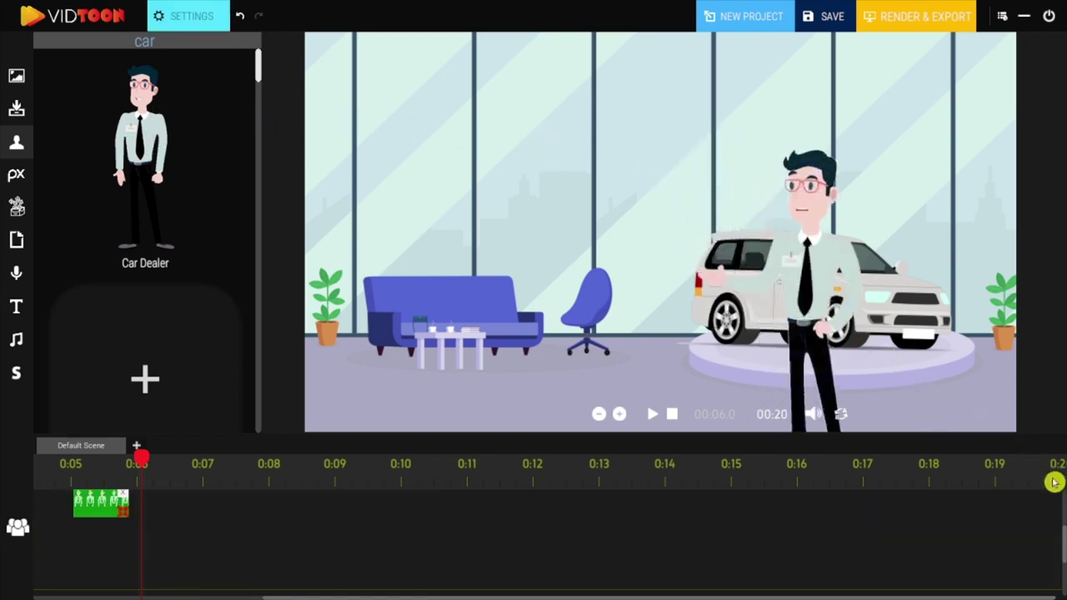
drag(753, 279, 403, 242)
click(191, 16)
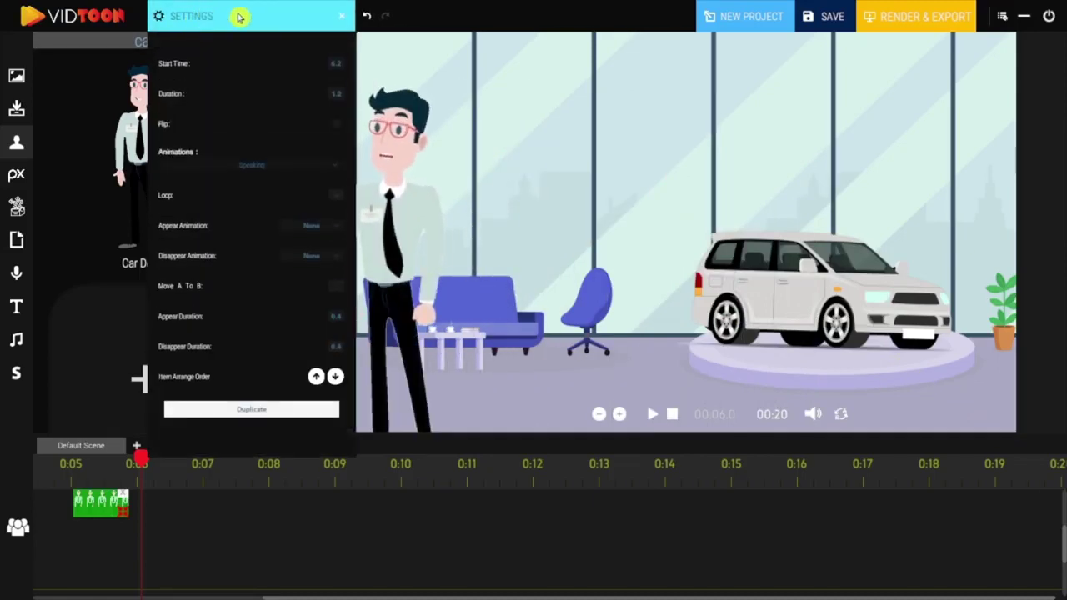
- Change the Car Dealer's animation to the second, curly-haired Speaking option
click(338, 168)
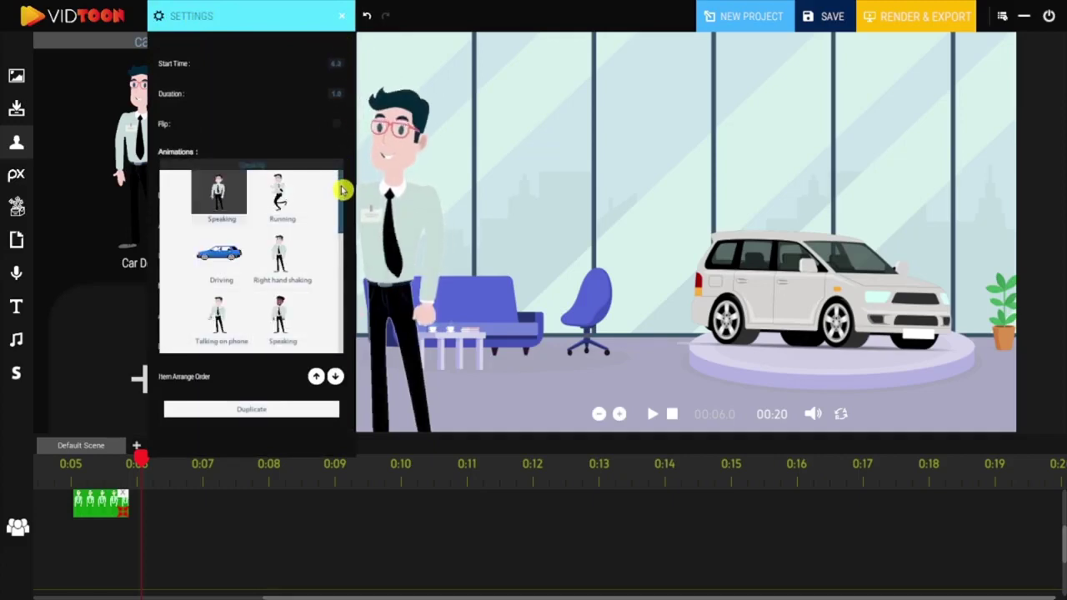
drag(341, 191, 340, 219)
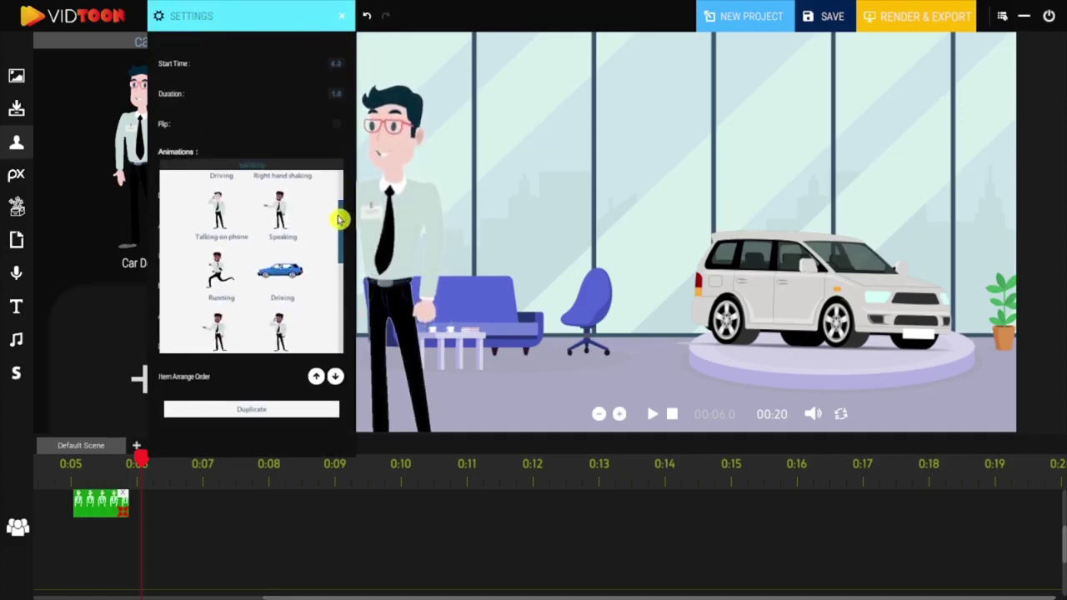
click(281, 218)
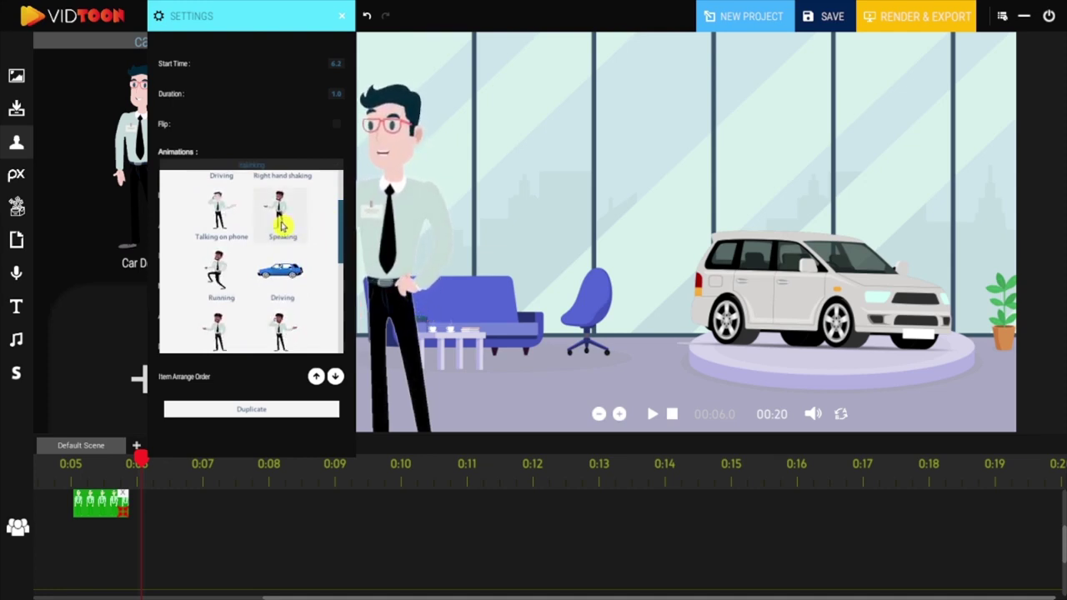
click(281, 224)
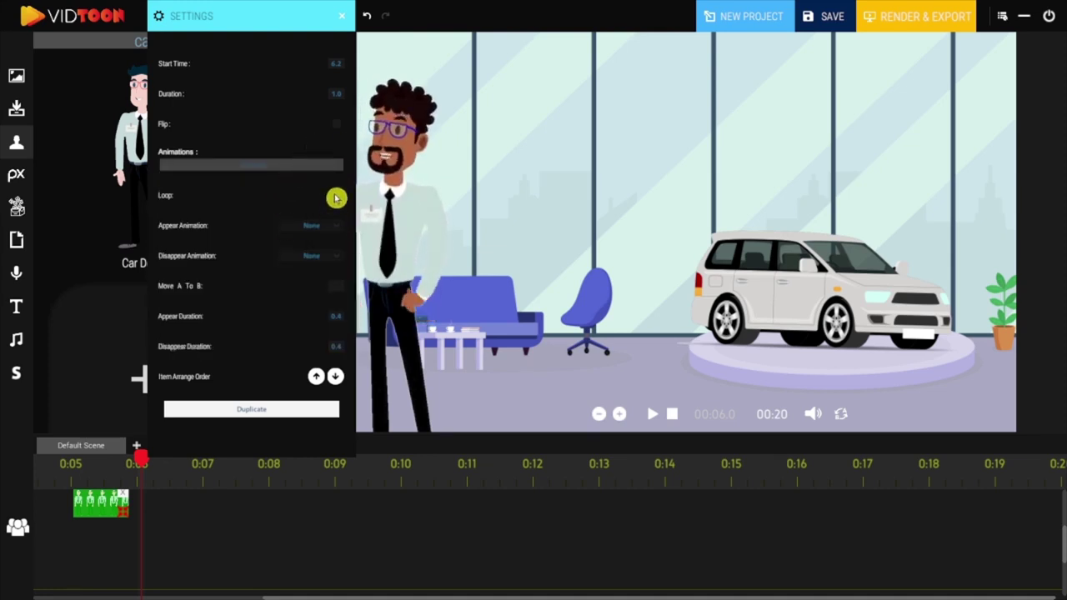
- Keep the Car Dealer's Appear and Disappear Animations at None
click(333, 231)
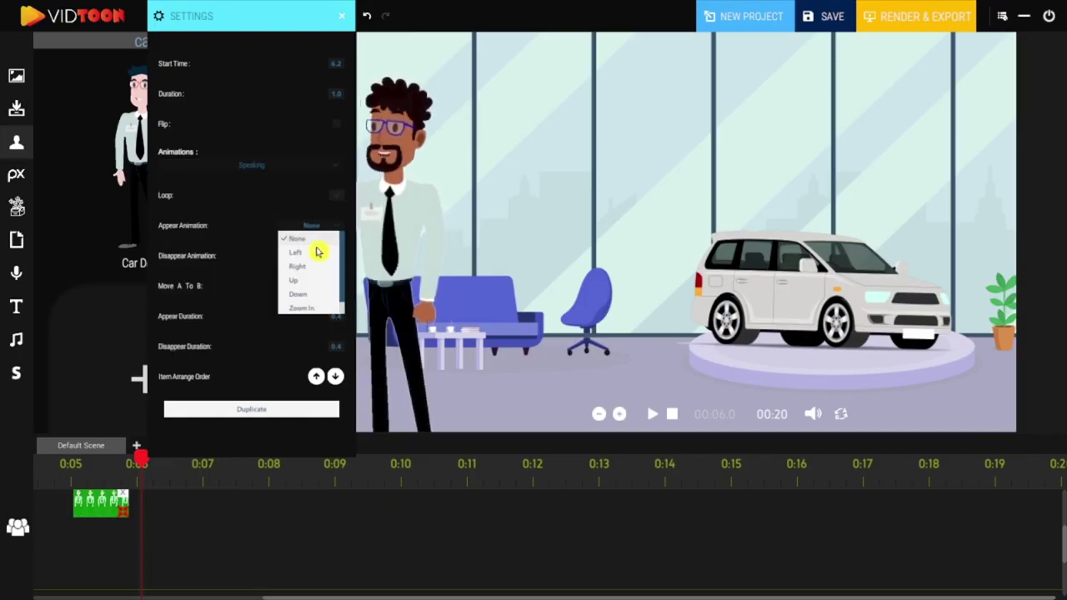
click(307, 238)
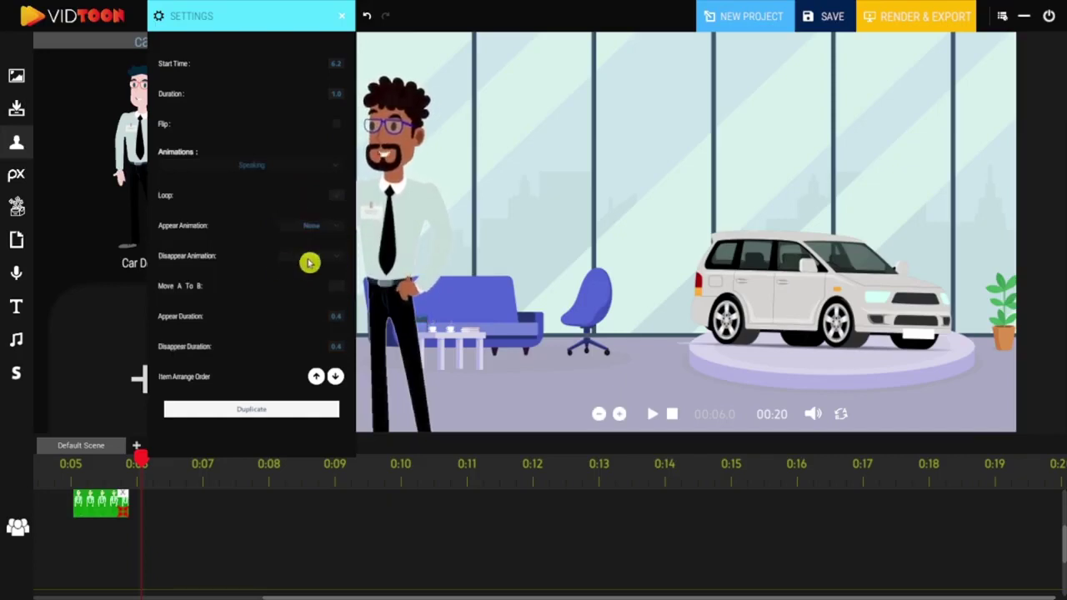
click(310, 257)
scroll(338, 302, down, 1)
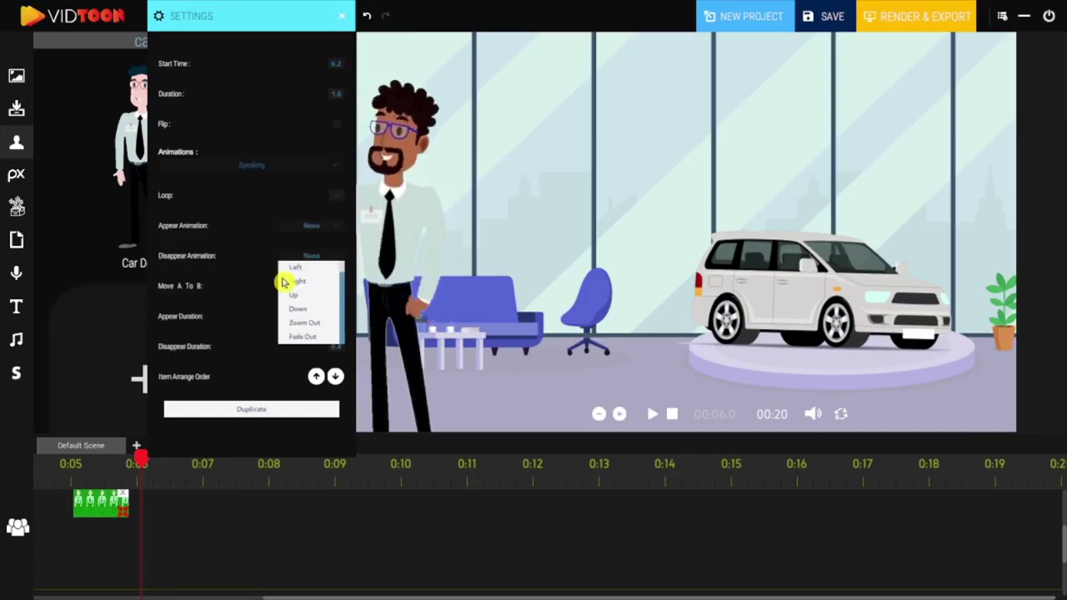
click(261, 235)
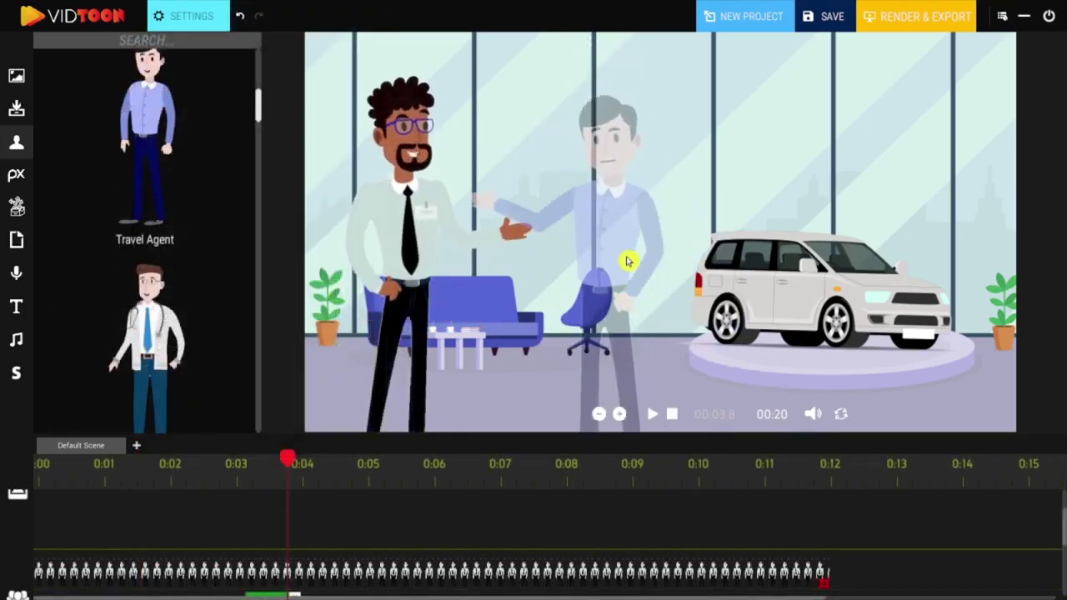
- Play the animation preview, then move the playhead to about 0:02
click(652, 415)
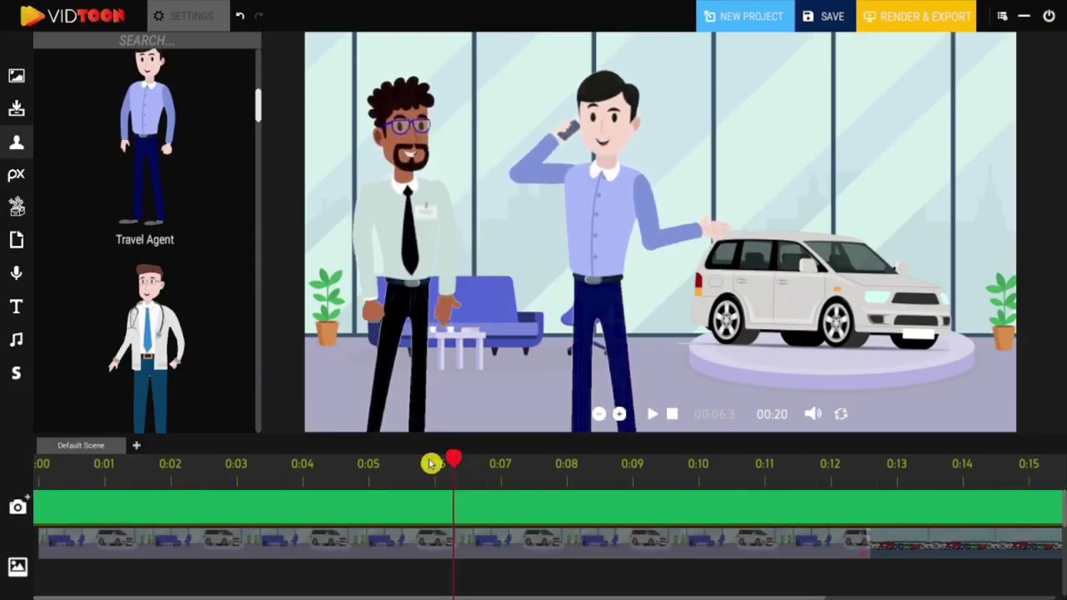
drag(431, 464, 169, 476)
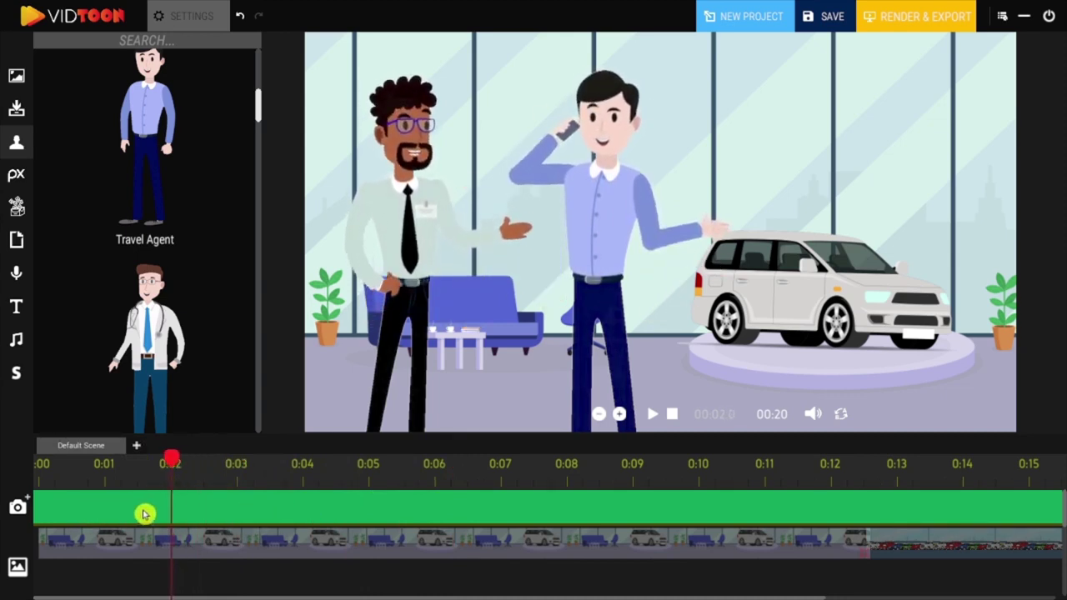
- Add a camera block at 0:02, stretch it to 0:04, and frame its end on the car
click(26, 502)
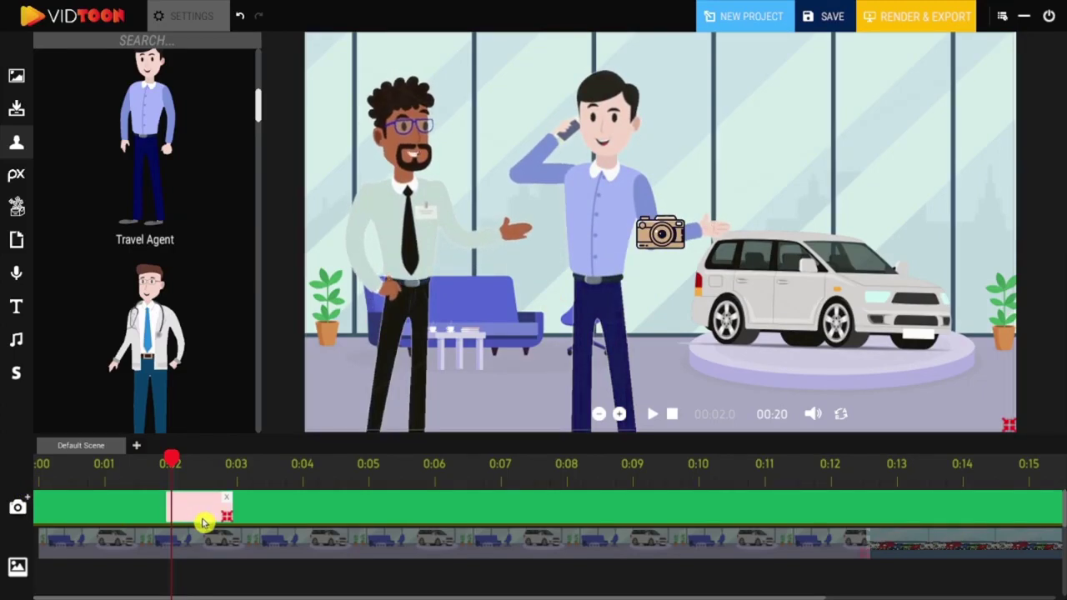
drag(225, 517, 304, 518)
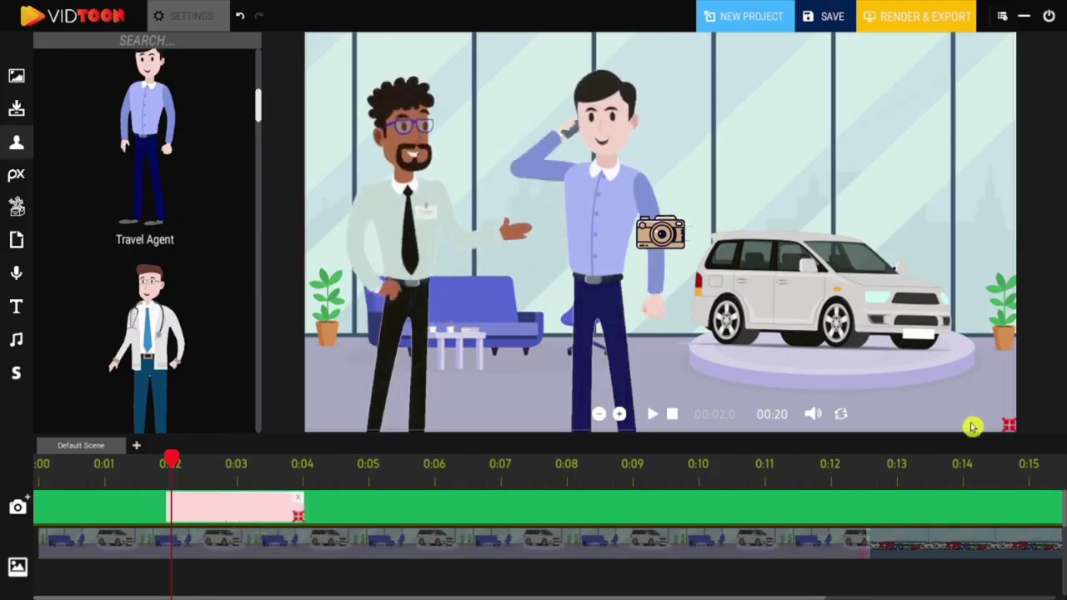
mouse_move(1011, 429)
mouse_down()
mouse_move(734, 305)
mouse_move(718, 284)
mouse_up()
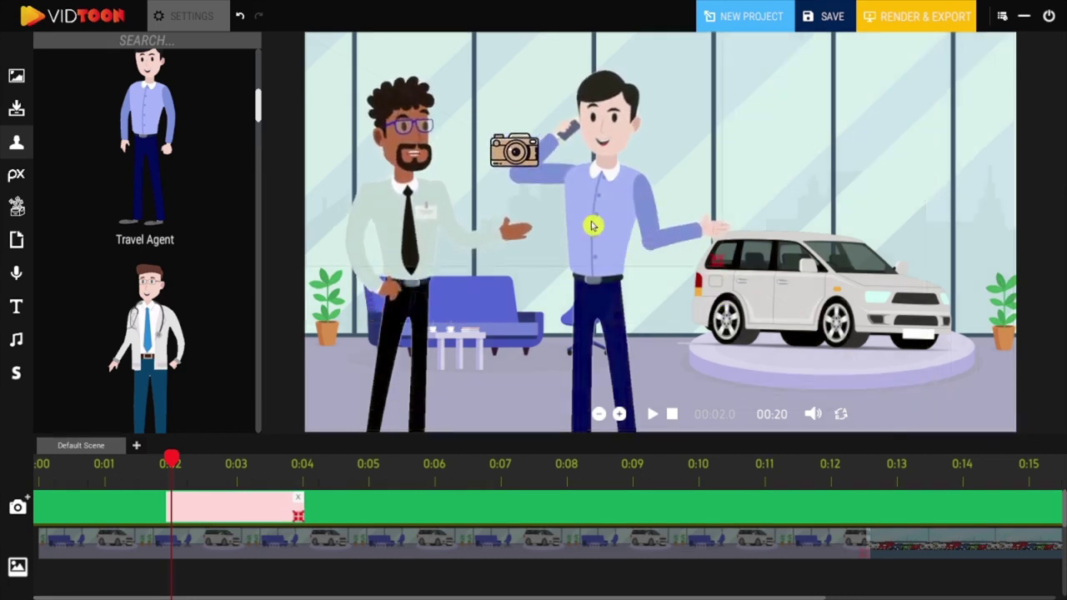
drag(168, 476, 54, 472)
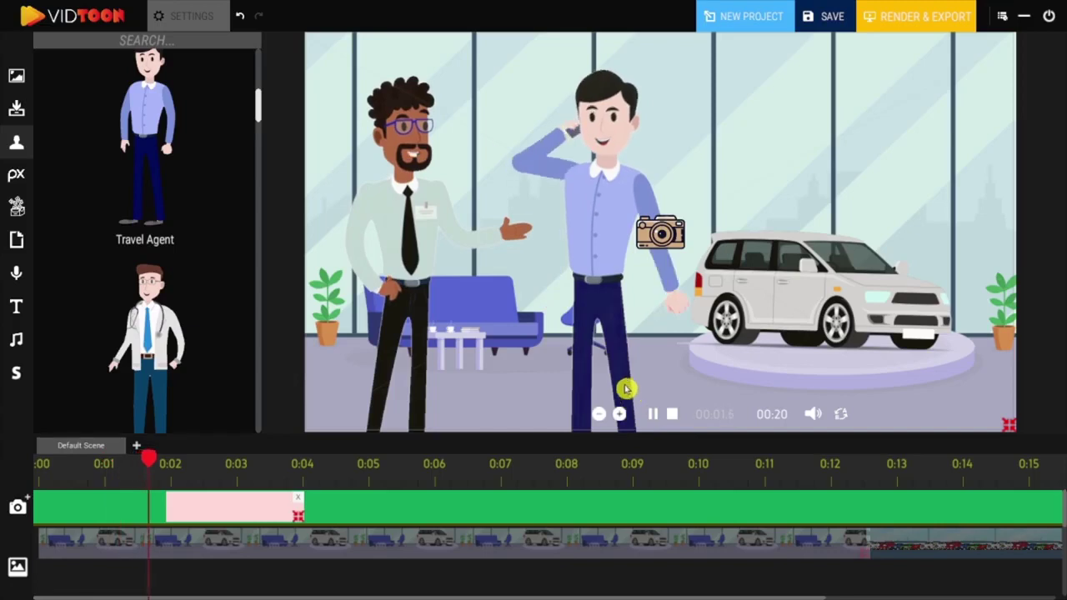
- Add a second camera block from 0:04 to about 0:06 and replay the preview
click(655, 416)
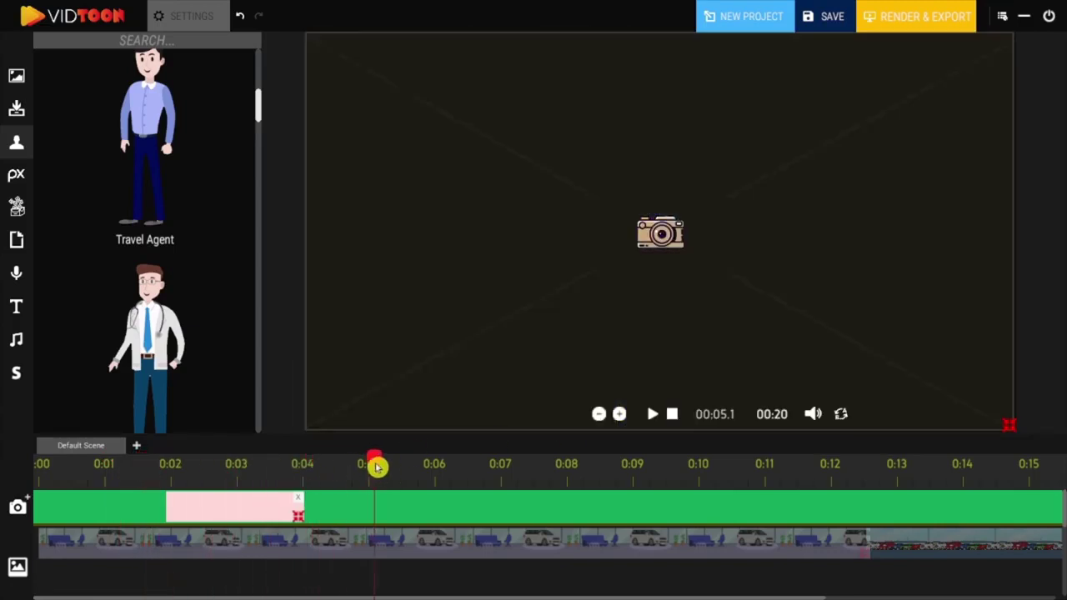
drag(377, 468, 302, 475)
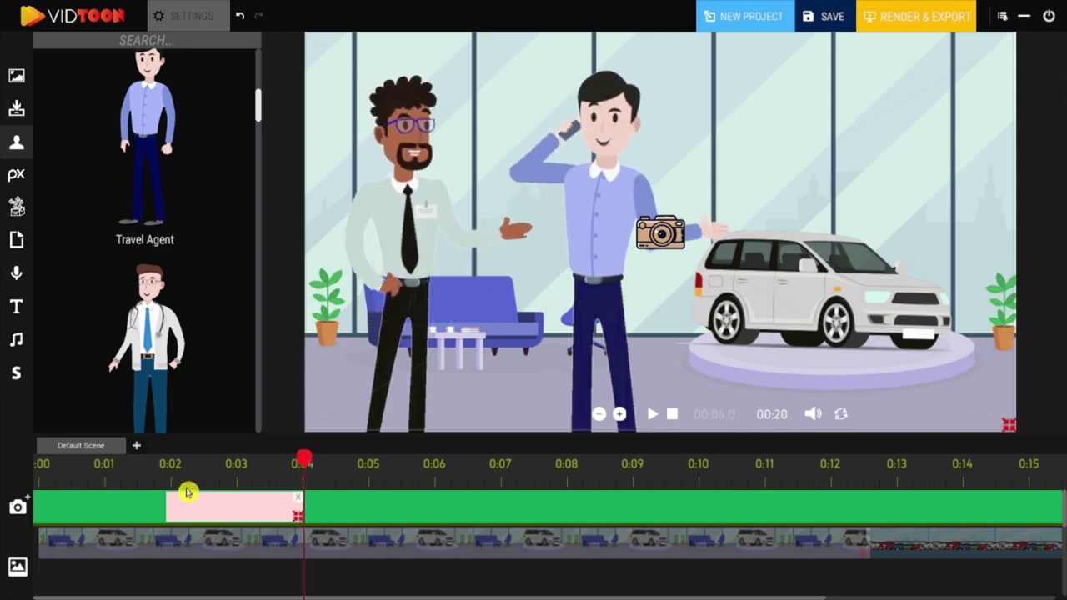
click(29, 500)
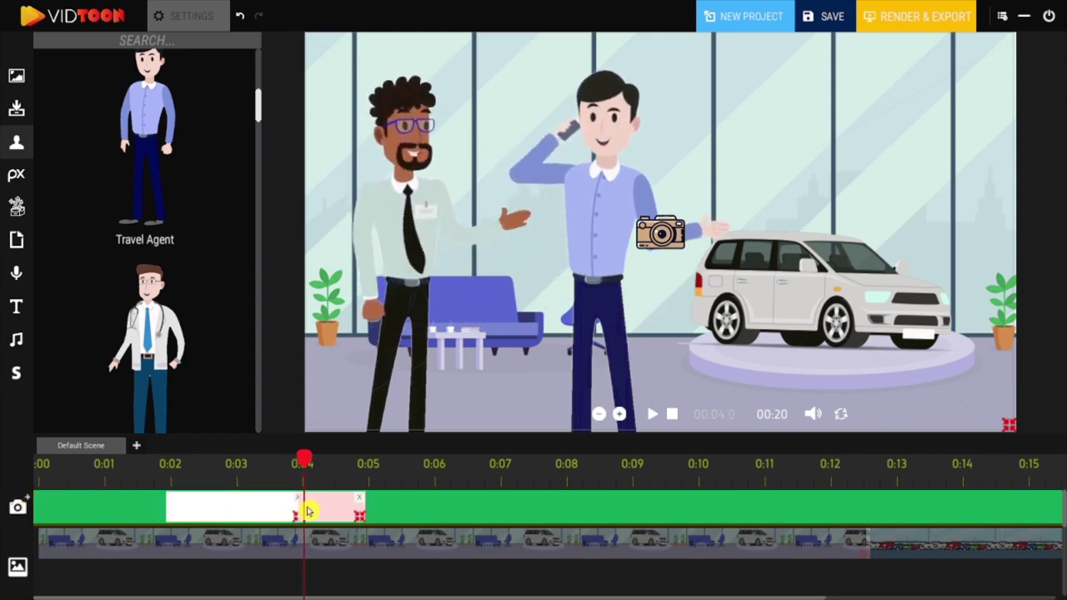
drag(383, 522, 431, 519)
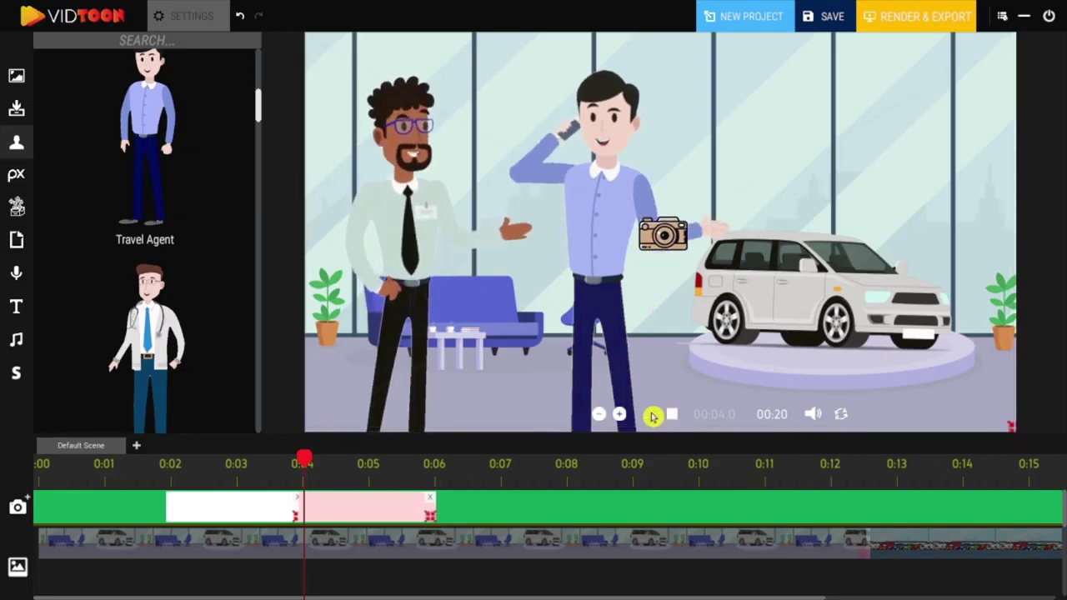
click(653, 416)
click(672, 414)
click(656, 416)
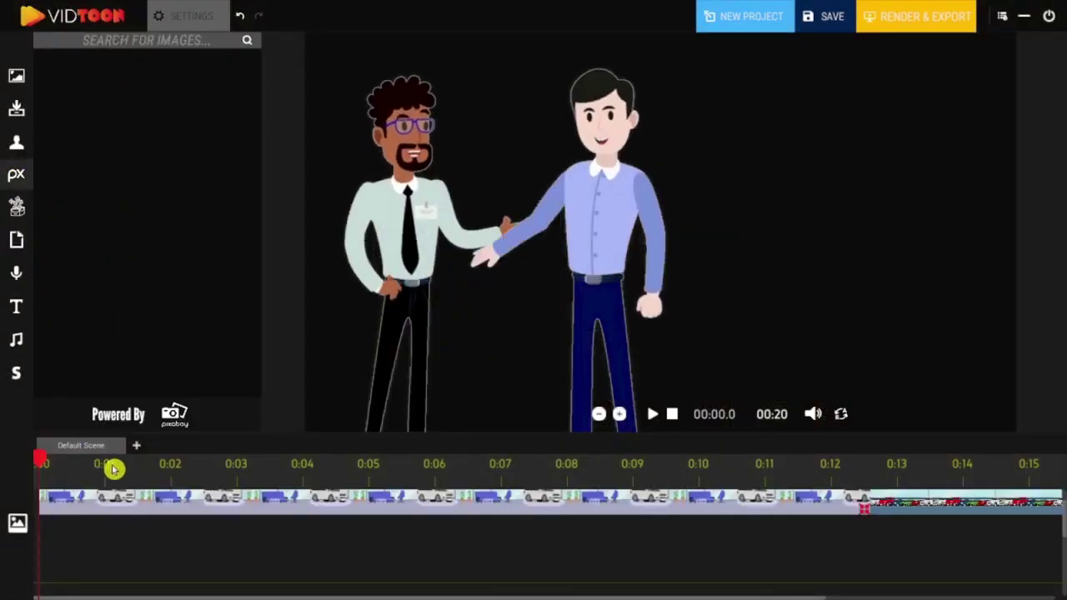
- Search Pixabay for 'question' and place the red warning-triangles image top right at about 0:01
click(117, 469)
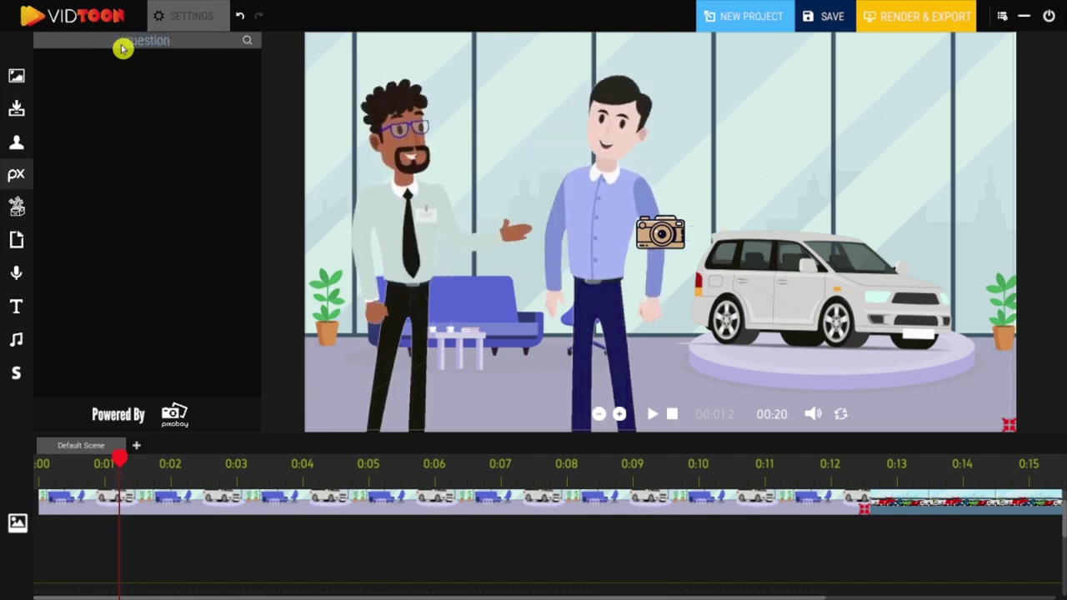
click(247, 41)
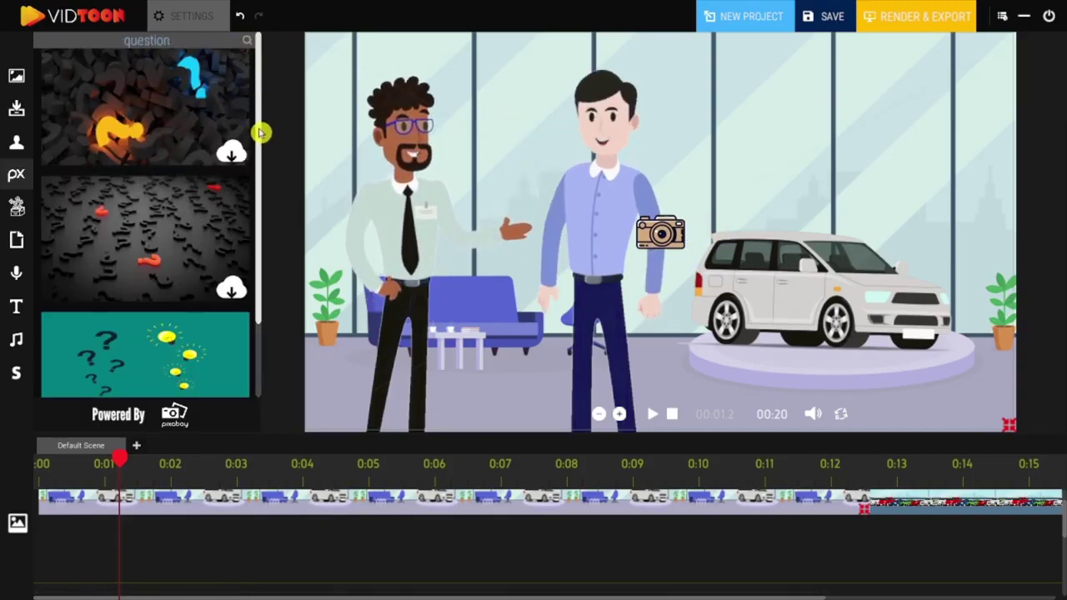
drag(263, 114, 258, 345)
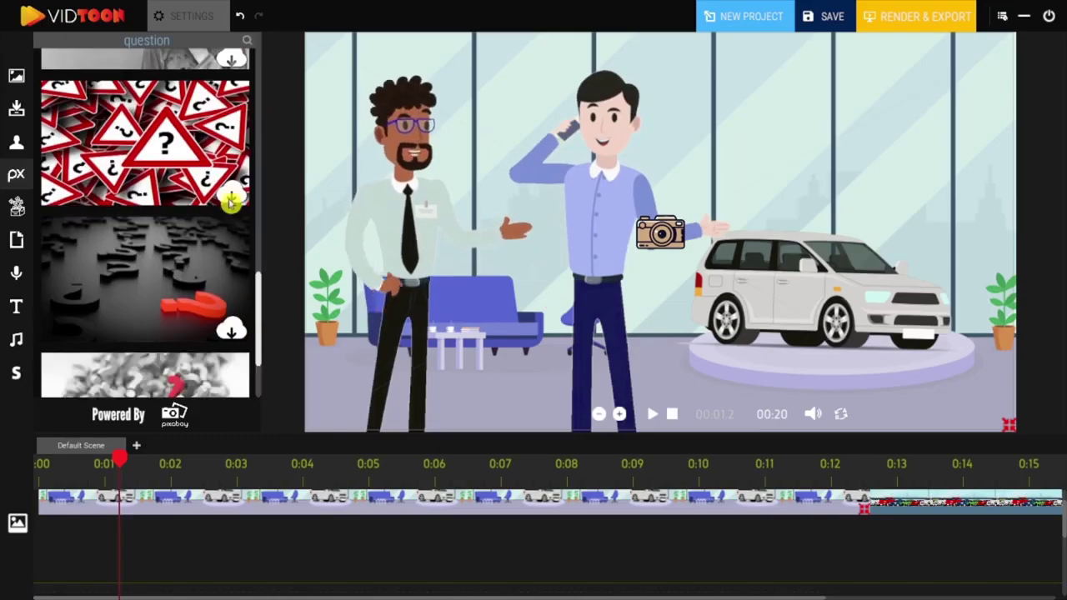
click(233, 196)
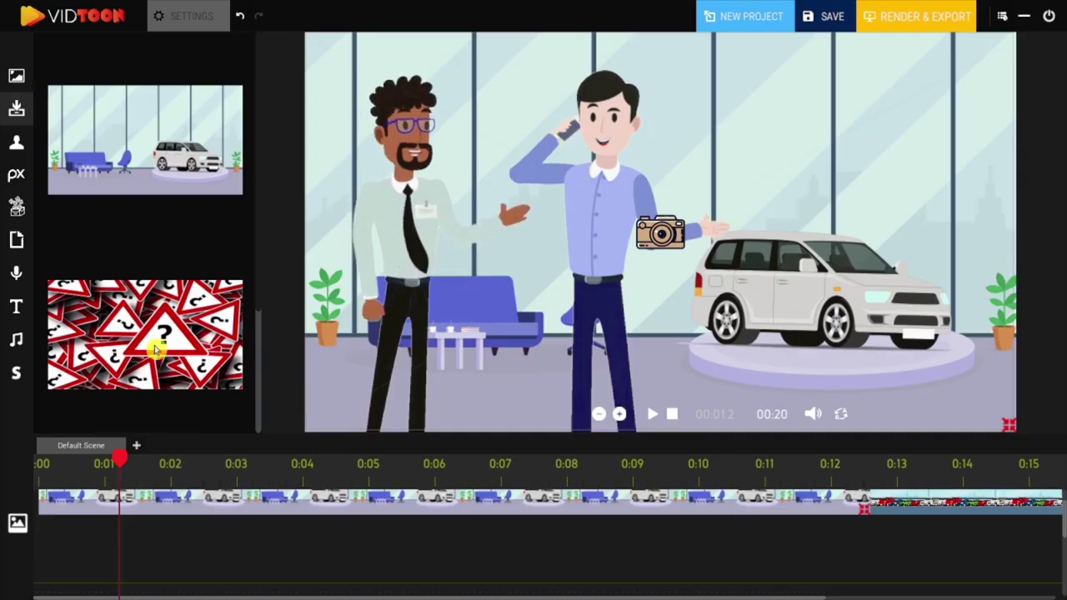
drag(157, 348, 821, 131)
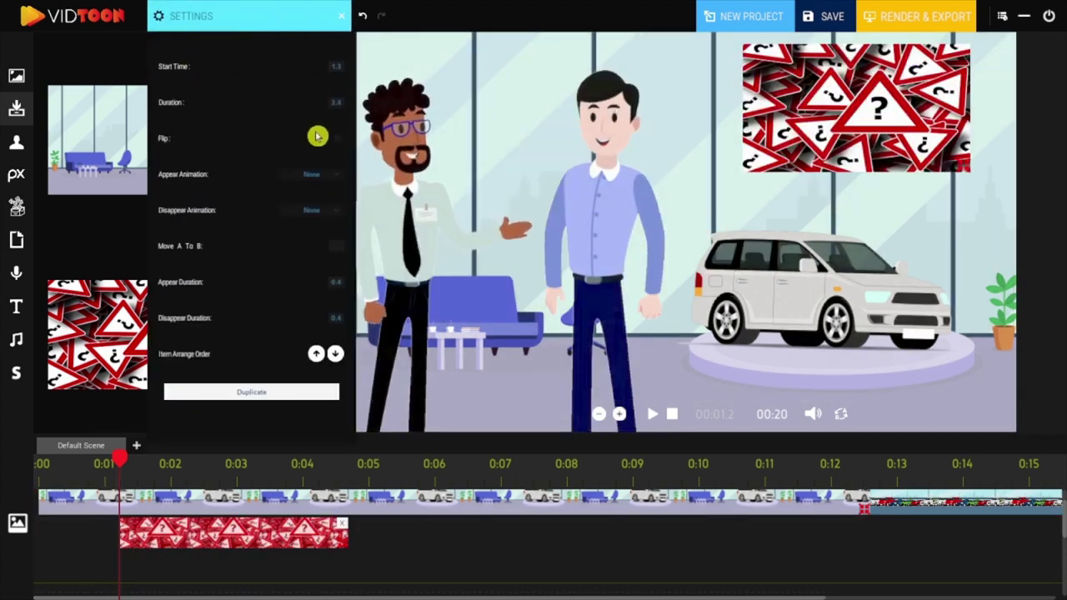
- Flip the triangles image, make it move A to B onto the car, and duplicate its clip
click(337, 143)
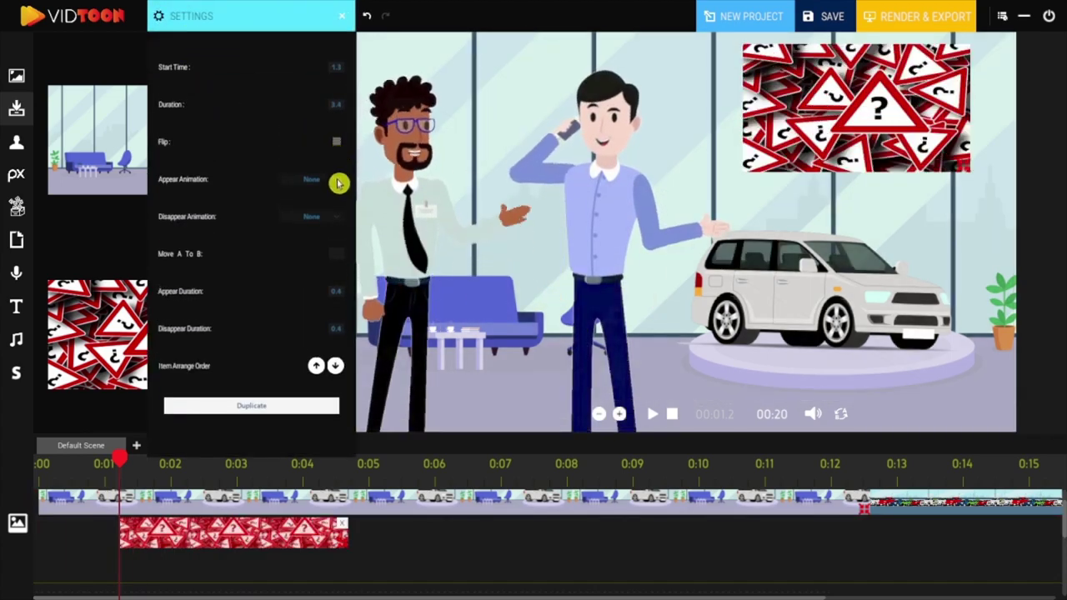
click(337, 255)
drag(851, 112, 852, 254)
click(271, 406)
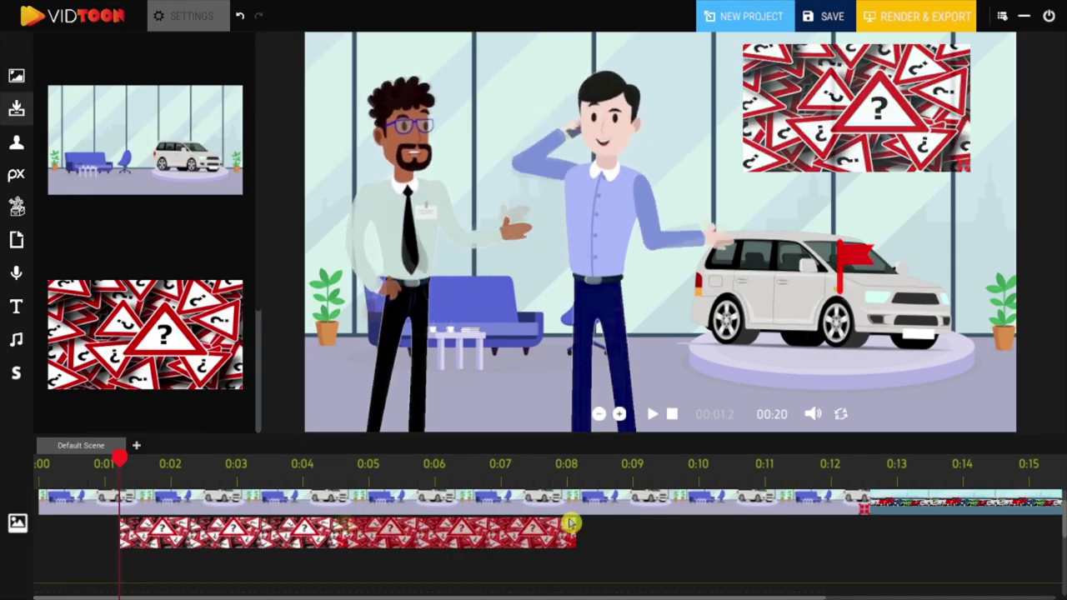
- Delete the triangles image and add the coins-and-banknote icon from an Icons search for 'Money'
key(Delete)
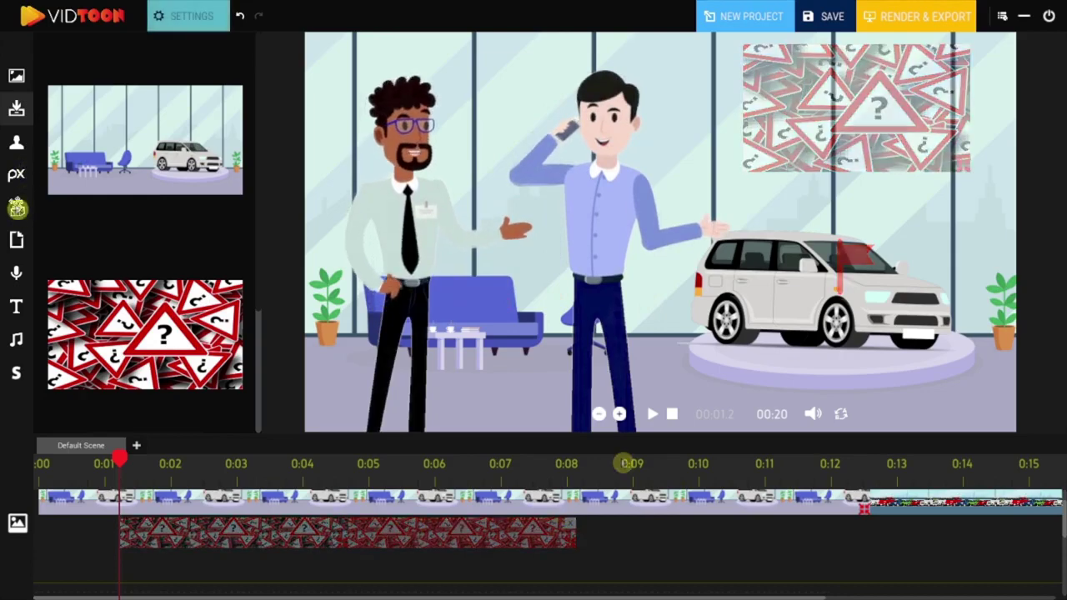
click(15, 207)
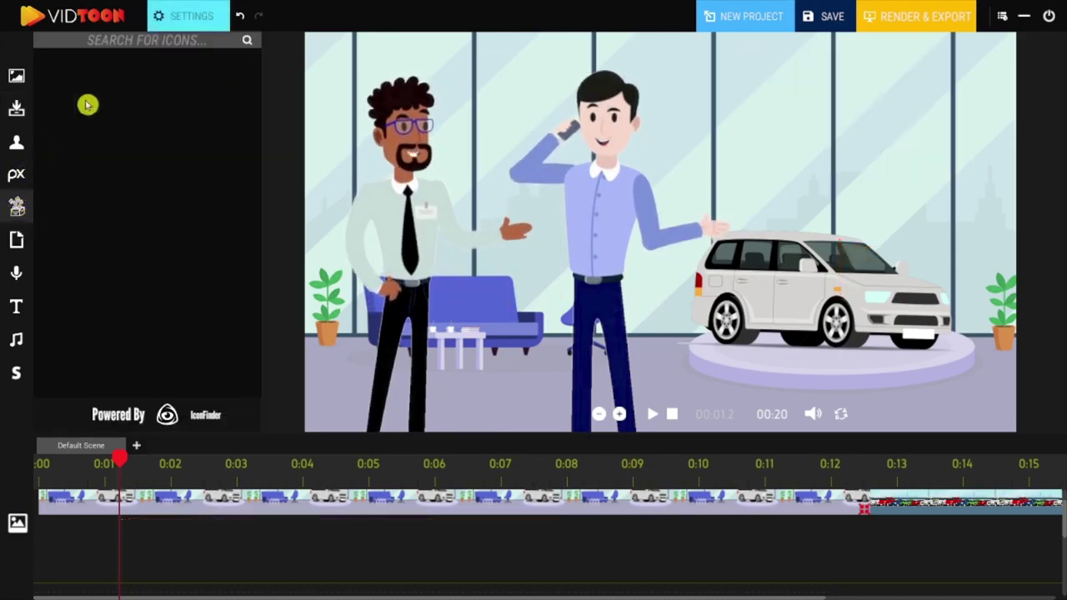
click(148, 41)
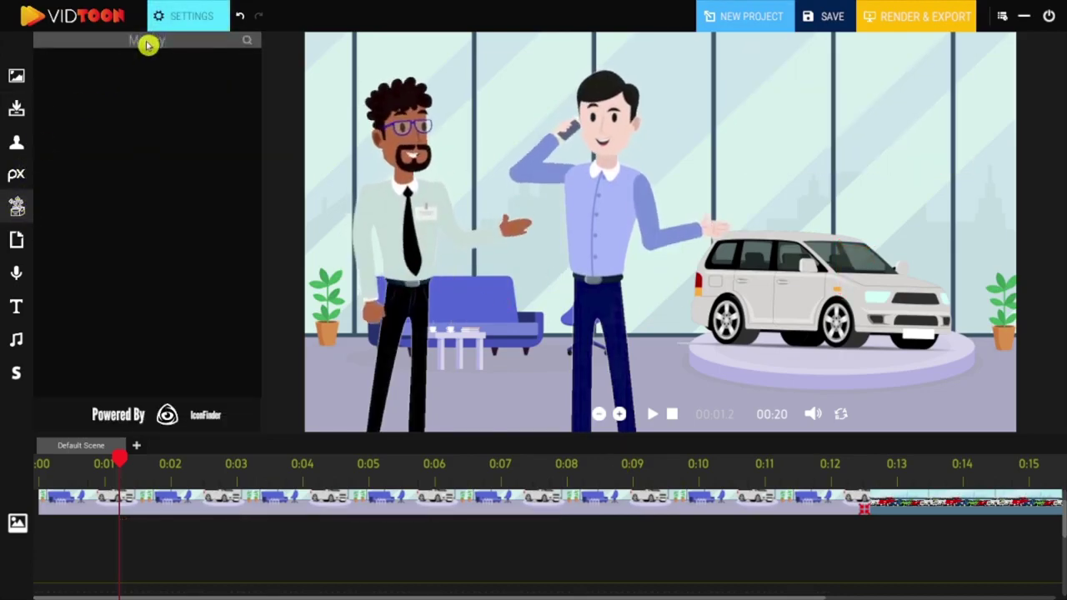
text(Money)
mouse_move(258, 79)
mouse_down()
mouse_move(262, 175)
mouse_move(267, 86)
mouse_up()
scroll(232, 271, up, 2)
click(233, 289)
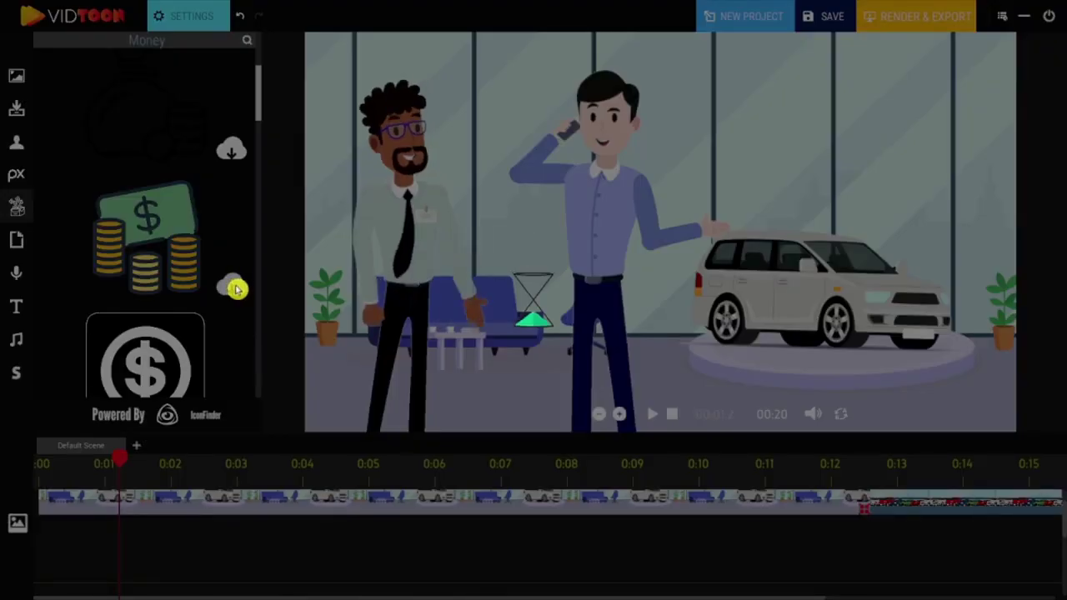
drag(225, 287, 700, 117)
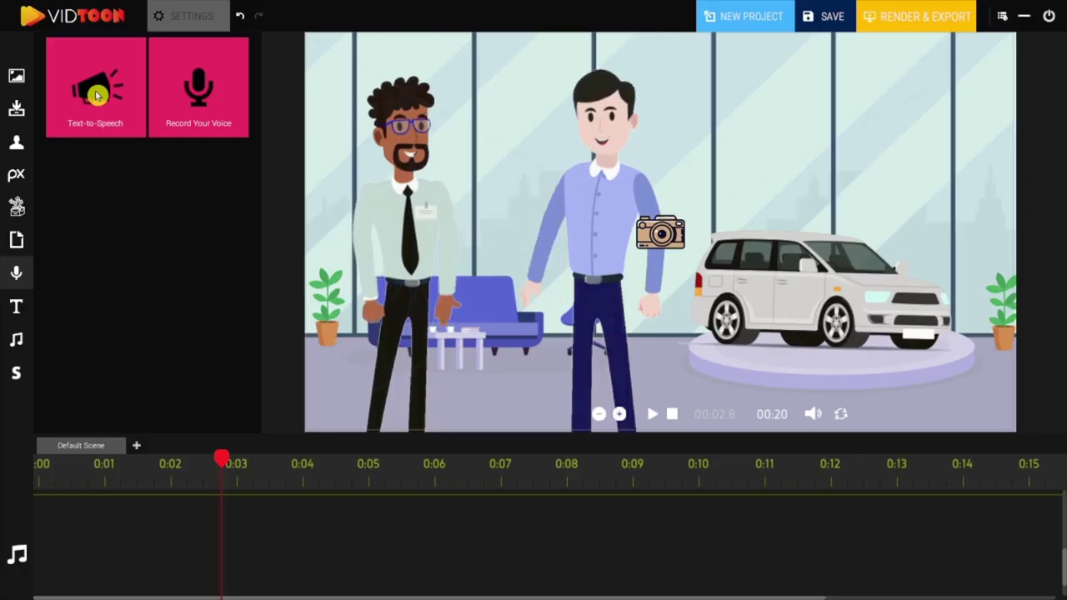
- Add a text-to-speech clip to the audio track and set its voice to Microsoft David Desktop
drag(162, 150, 551, 518)
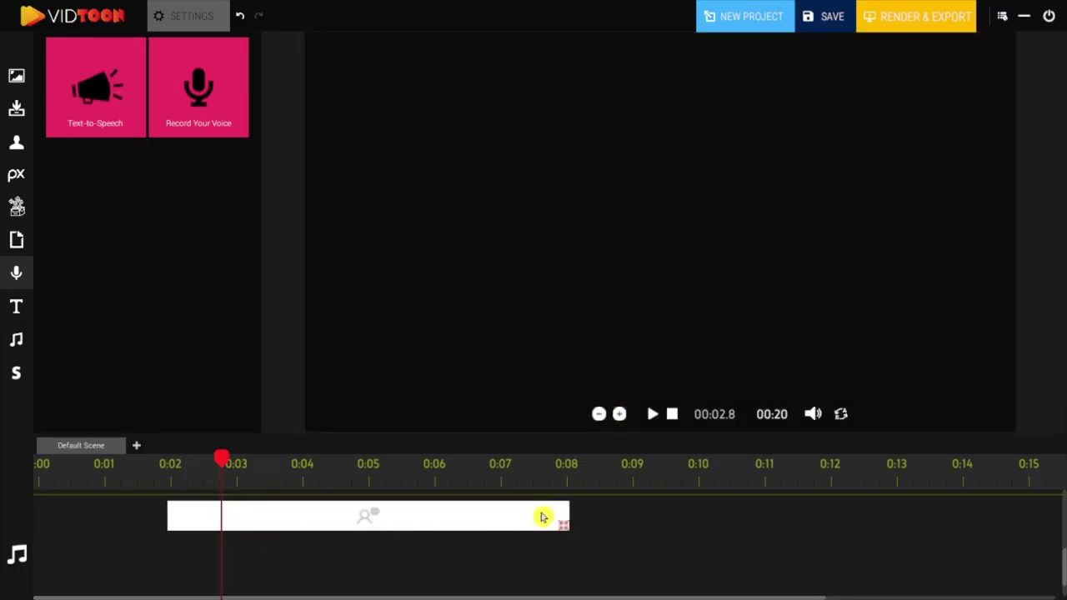
click(479, 519)
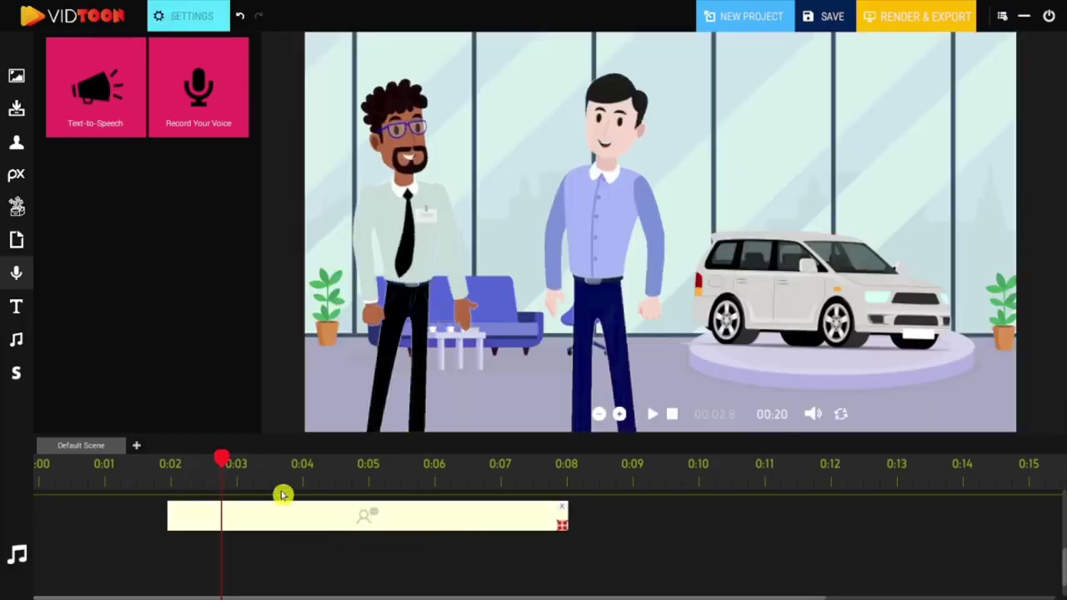
click(181, 18)
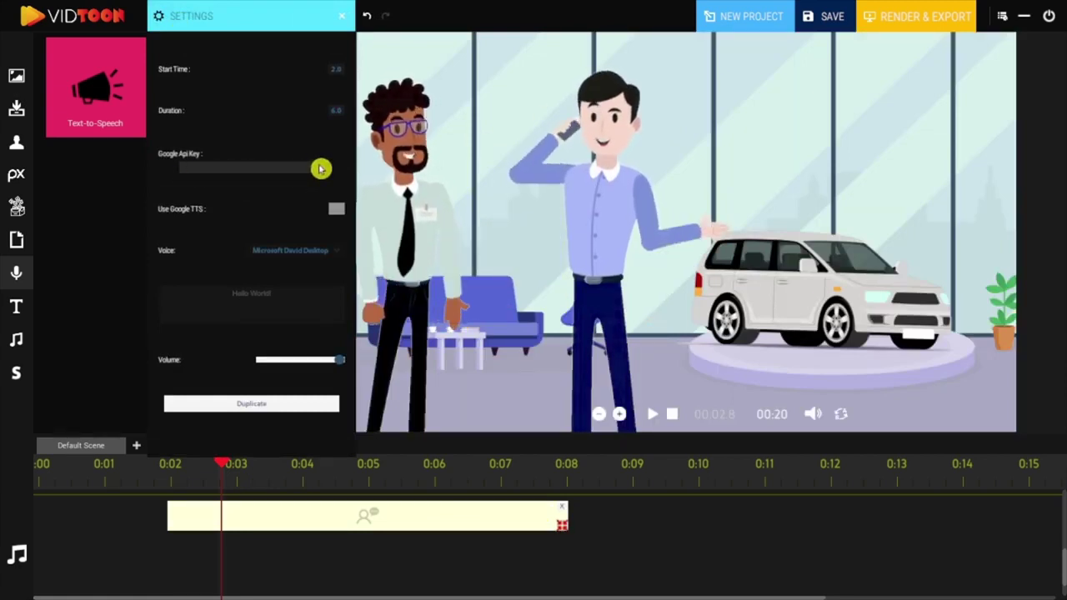
click(325, 256)
click(323, 277)
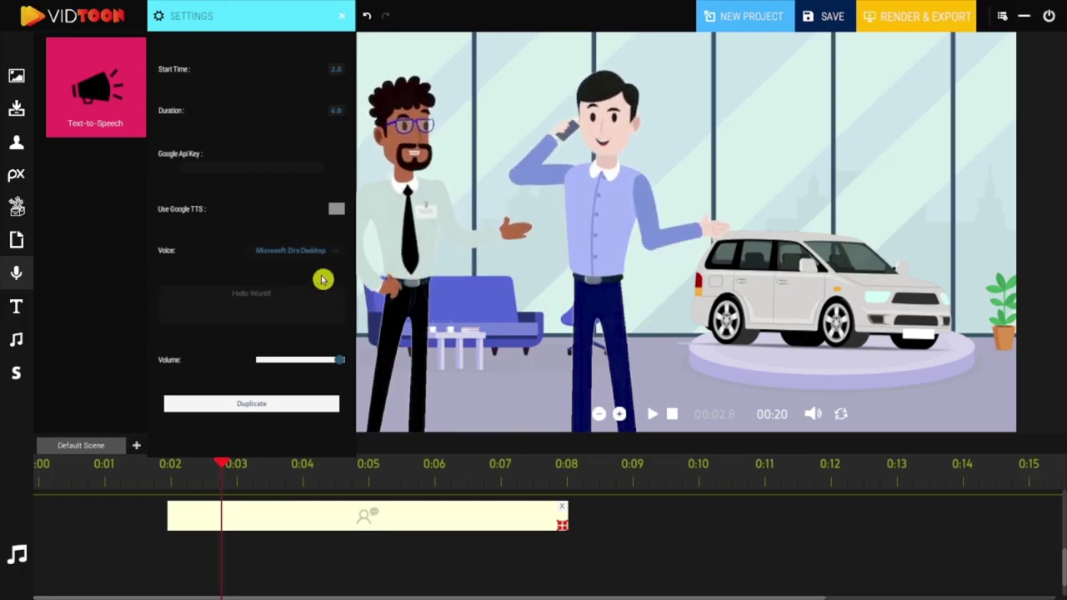
click(333, 254)
click(325, 266)
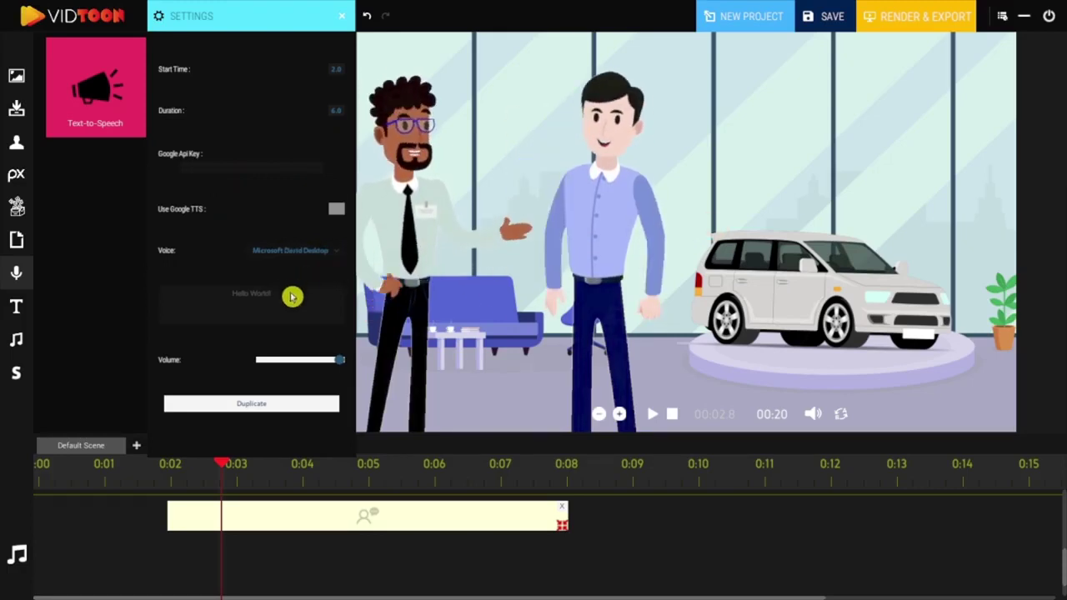
- Replace 'Hello World!' with 'Are You looking for a great' and add a recorded-voice clip
drag(291, 295, 183, 299)
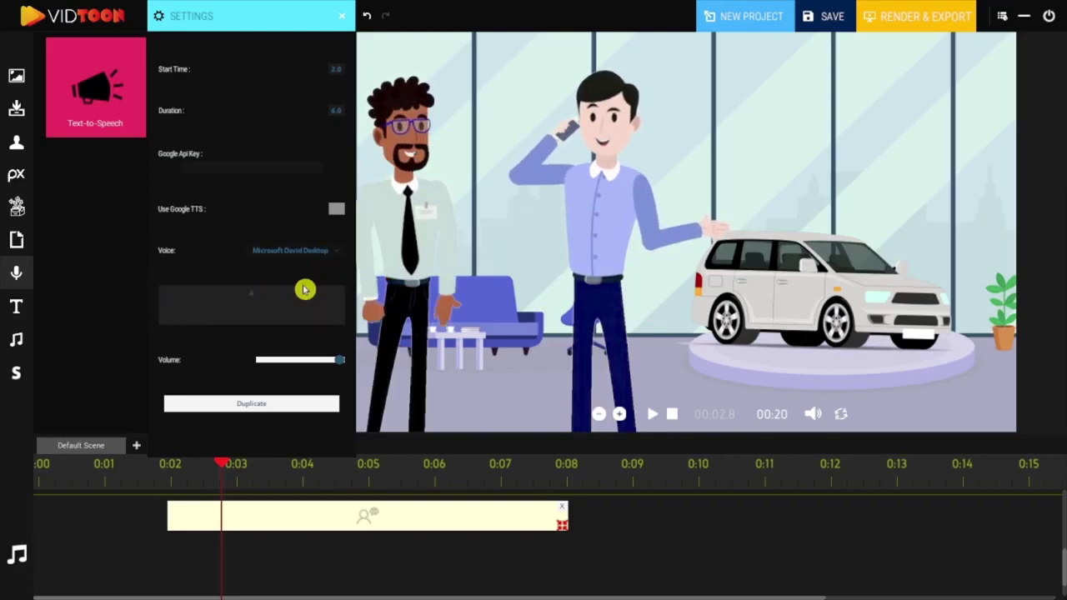
text(Are You lookin)
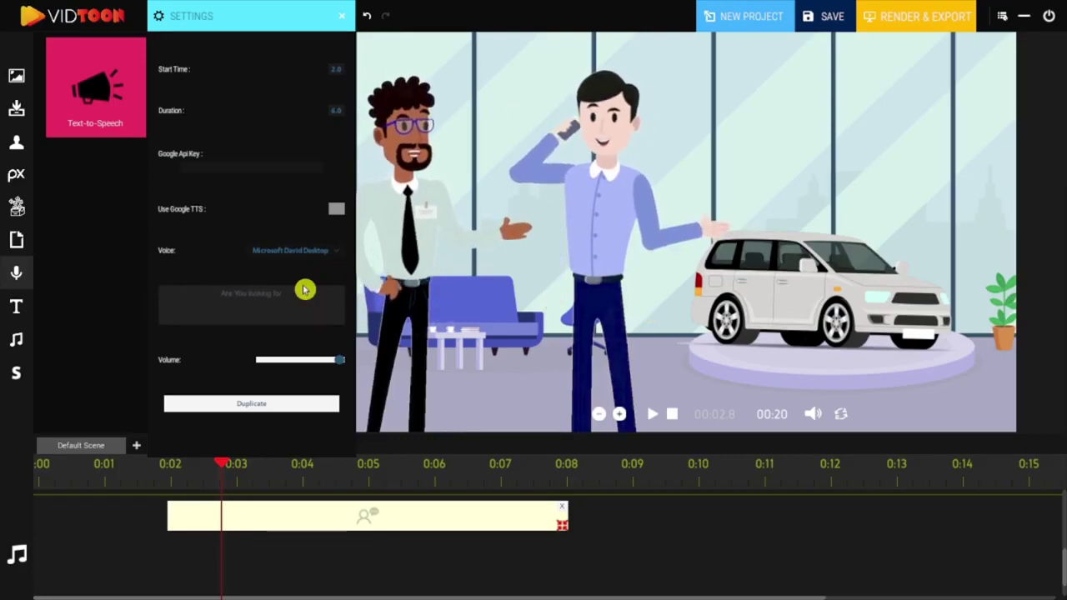
text(g for a great car)
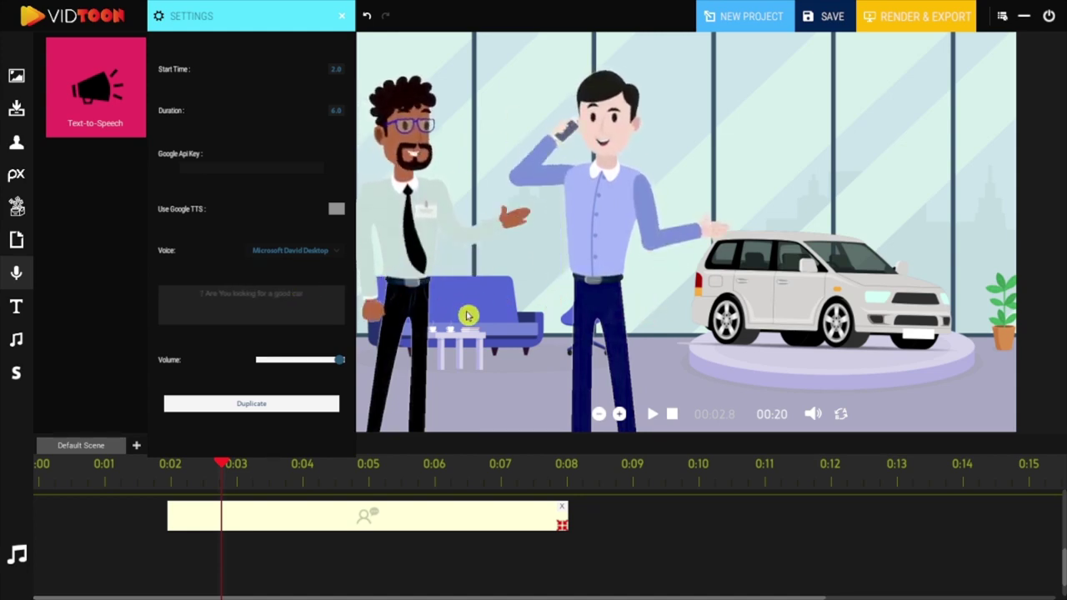
click(470, 312)
drag(190, 77, 270, 558)
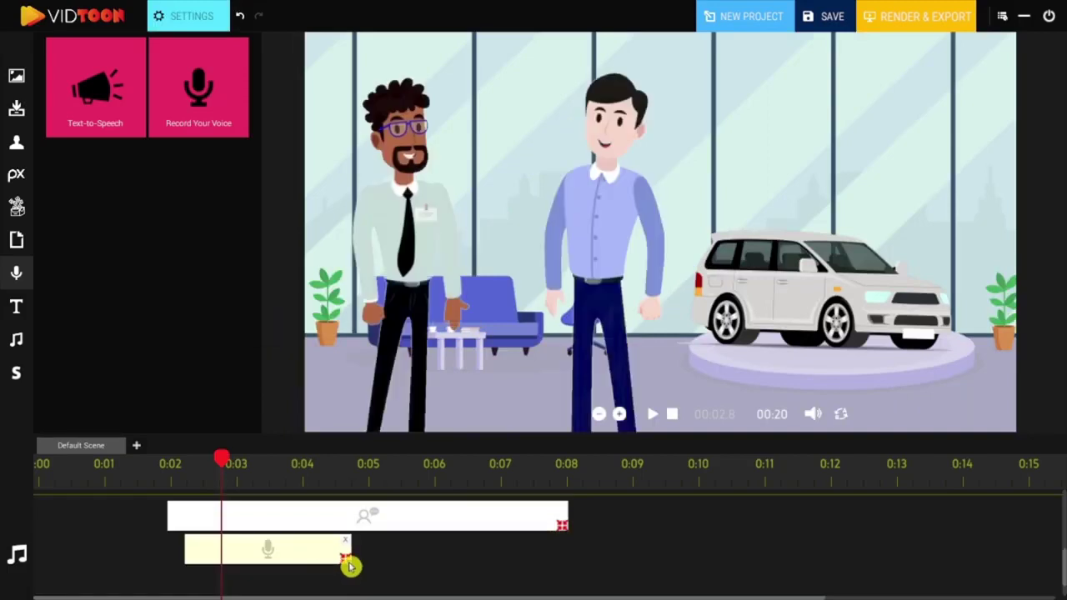
- Stretch the recorded-voice clip, then delete it and select the text-to-speech clip
drag(346, 559, 679, 558)
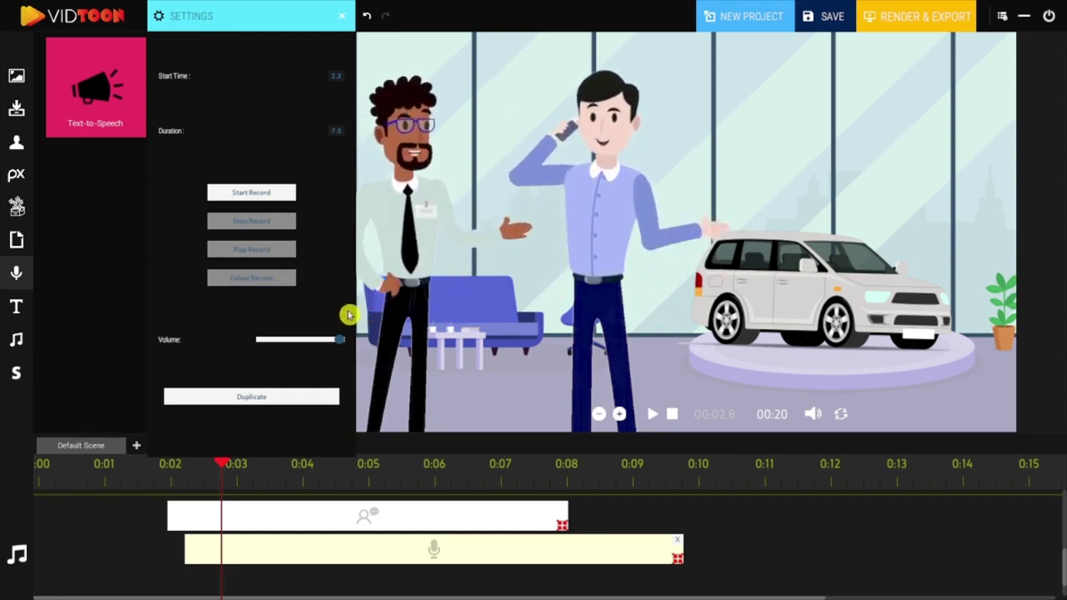
click(342, 21)
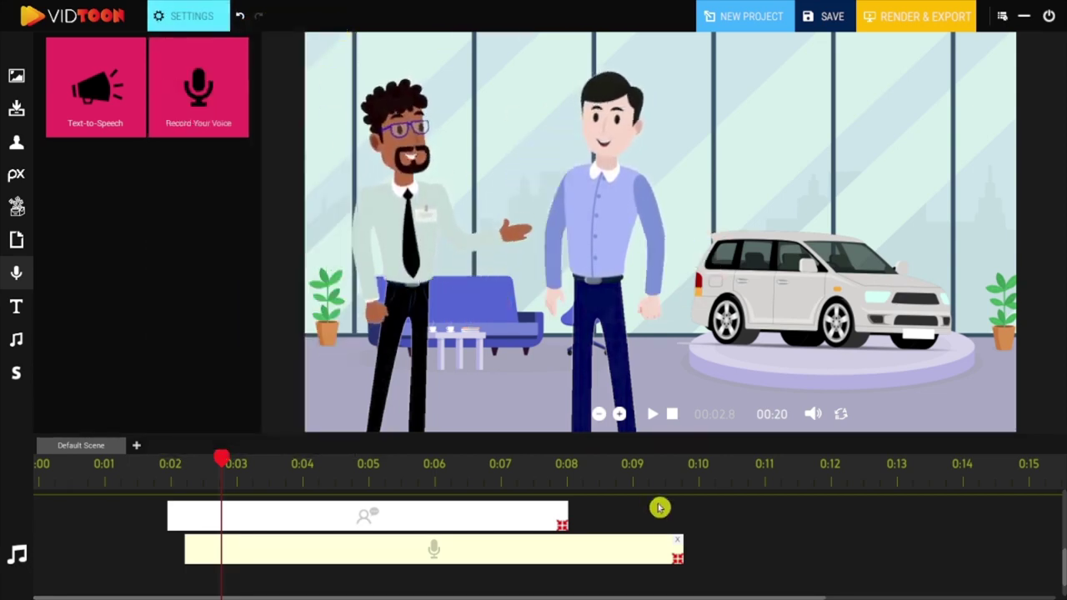
key(Delete)
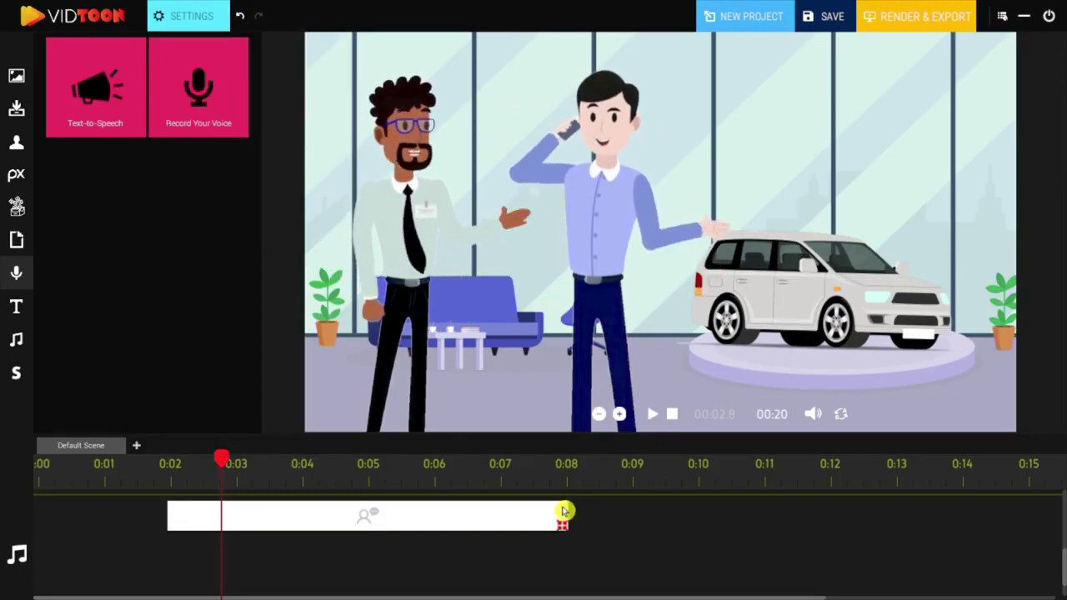
click(567, 507)
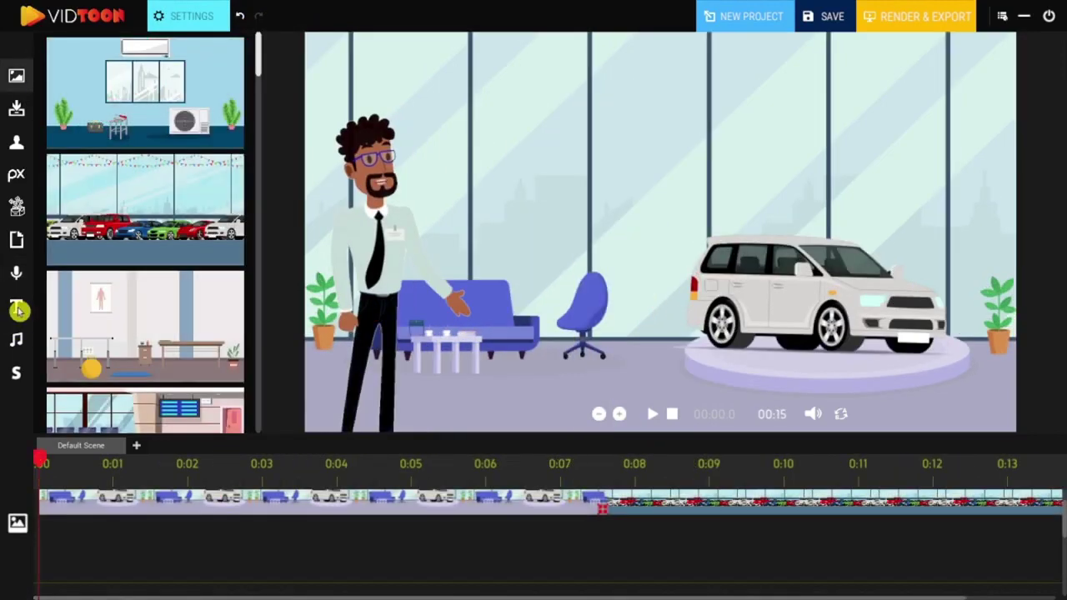
- Add a speech-bubble caption timed 0:01–0:05 starting 'Are you looking to', then preview it
click(15, 306)
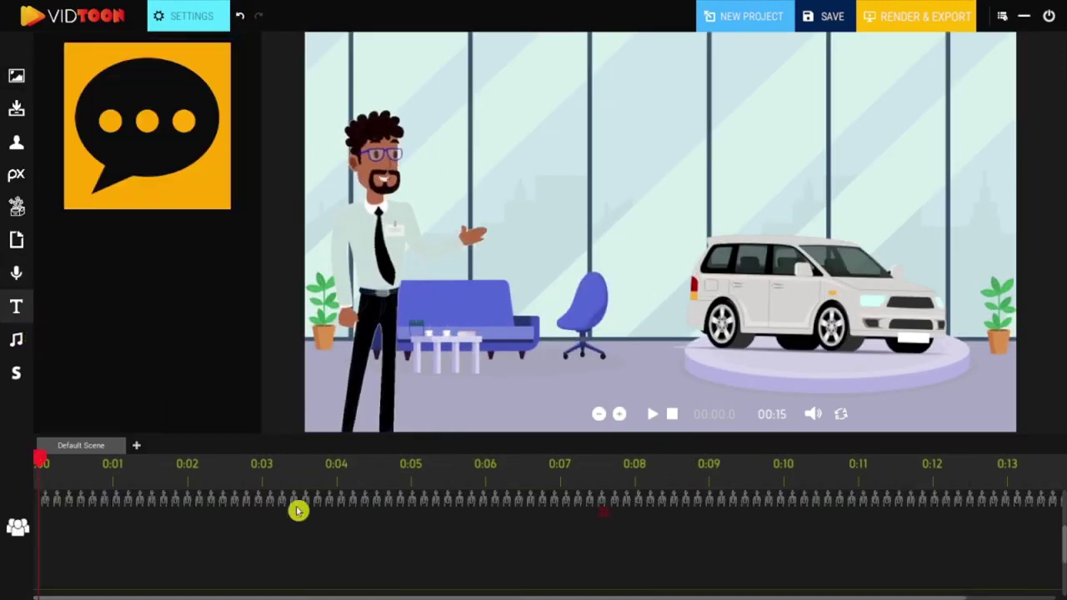
drag(1064, 546, 1064, 561)
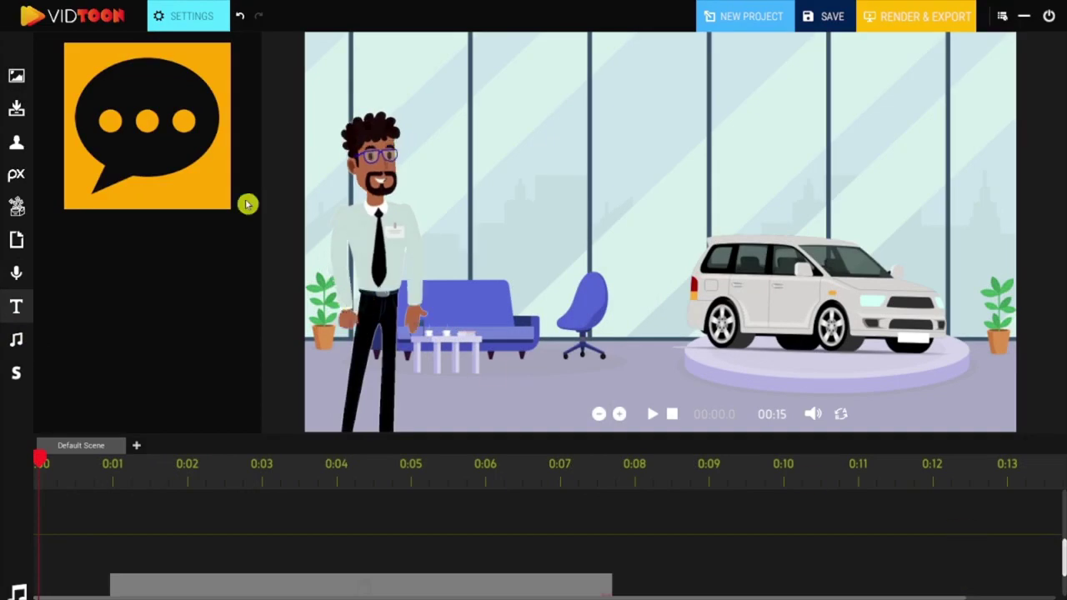
drag(128, 138, 218, 523)
click(197, 16)
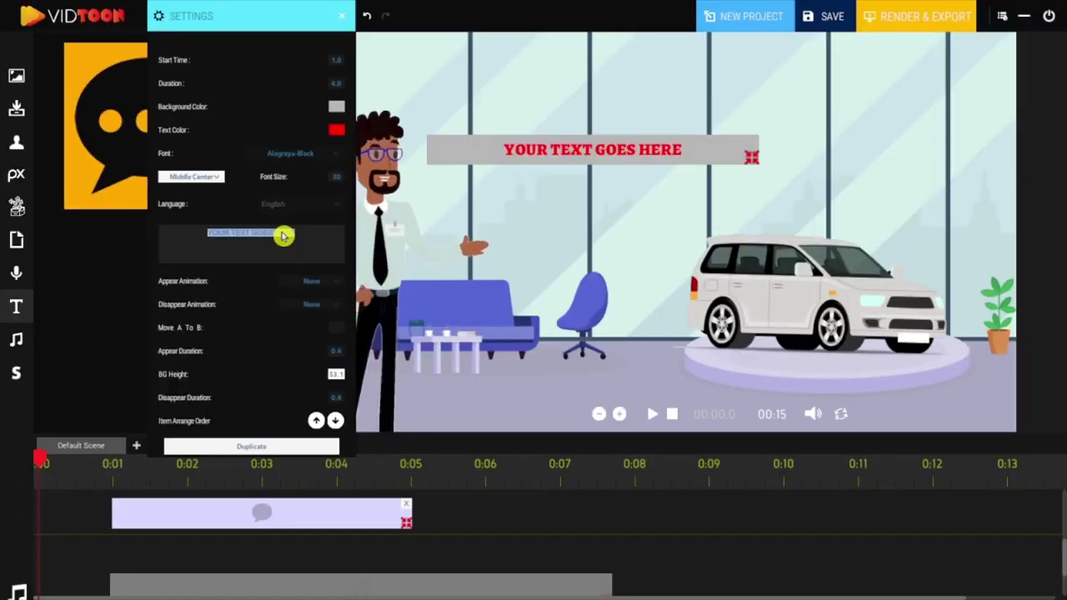
text(Are you lo)
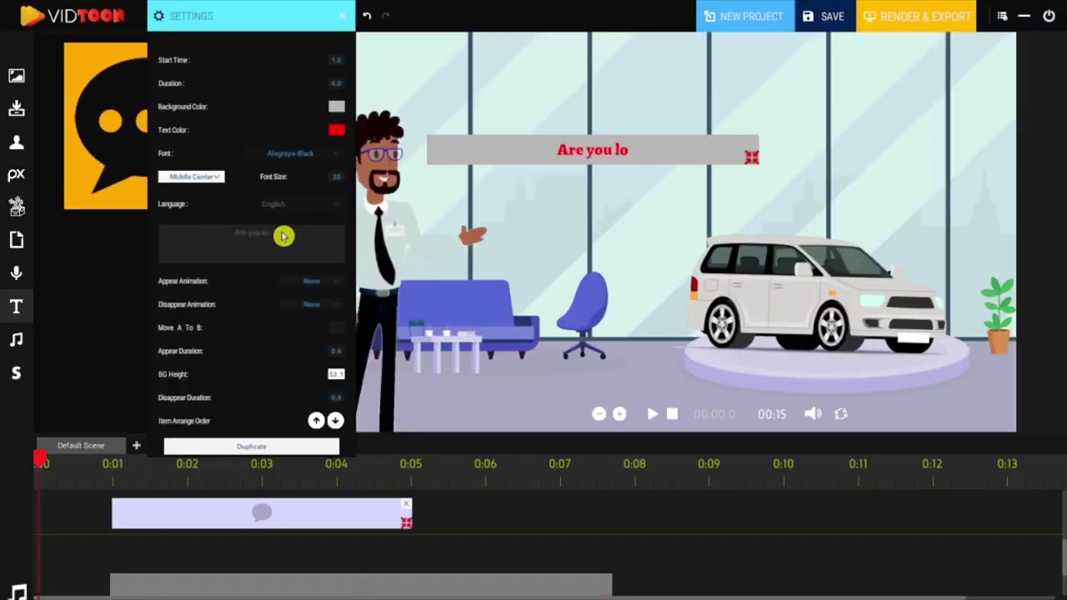
text(ng to)
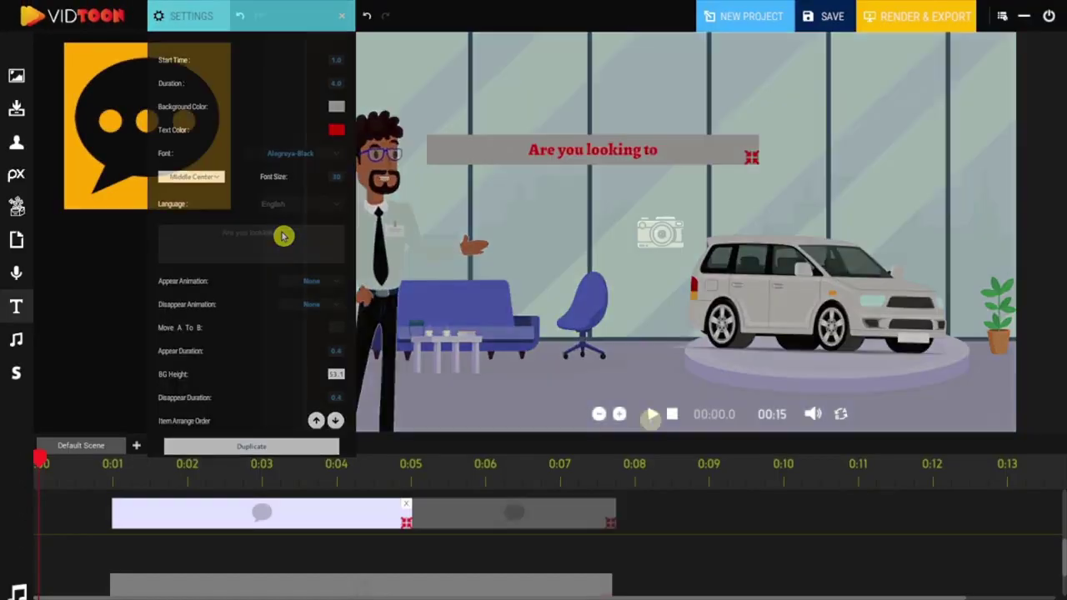
click(652, 413)
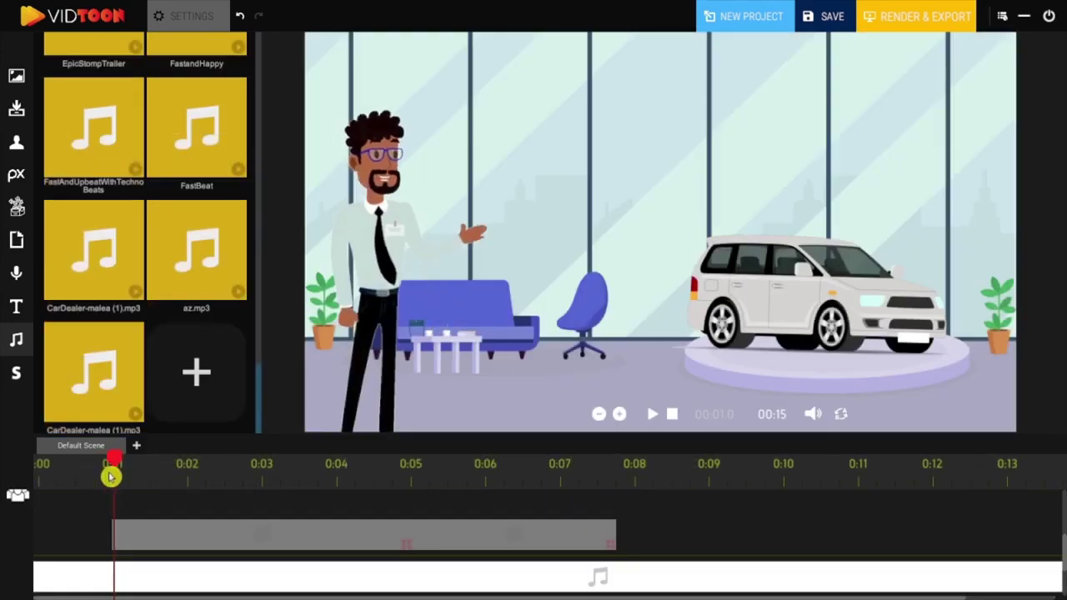
click(194, 380)
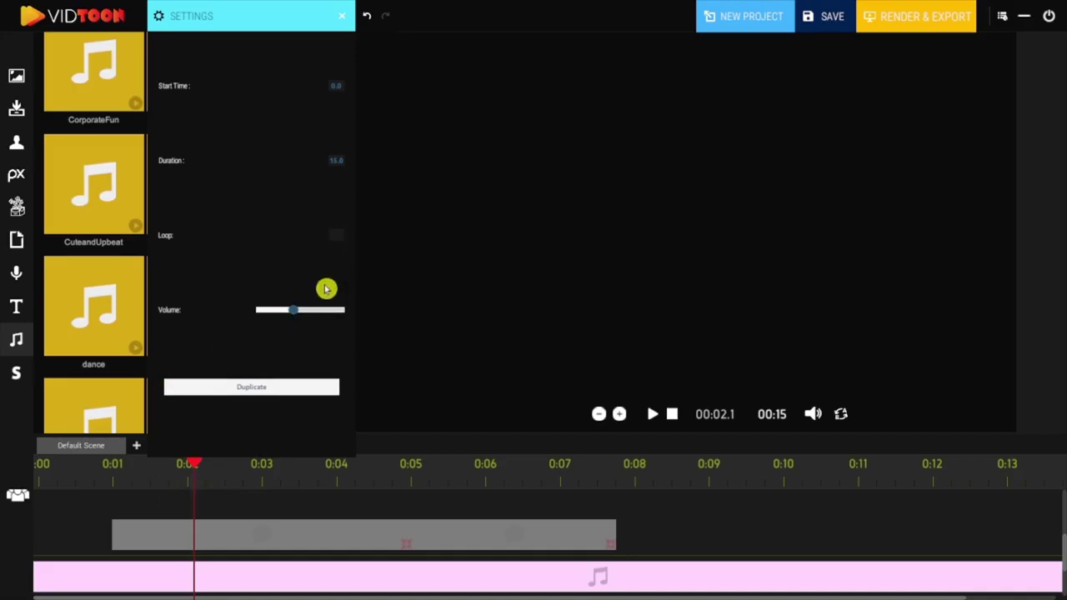
click(342, 15)
click(654, 414)
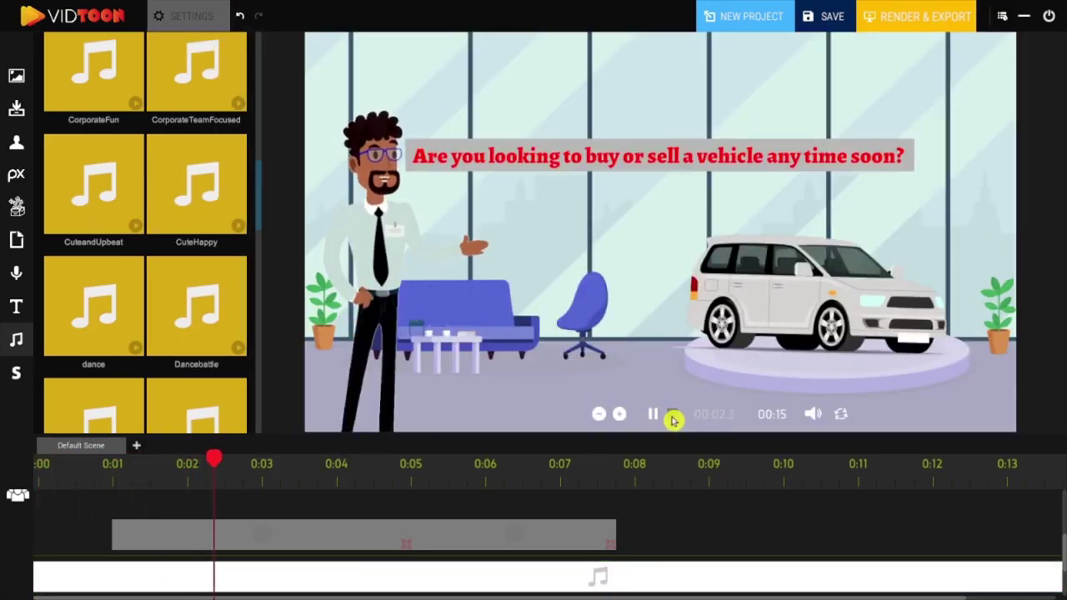
click(673, 416)
drag(260, 210, 252, 424)
click(112, 475)
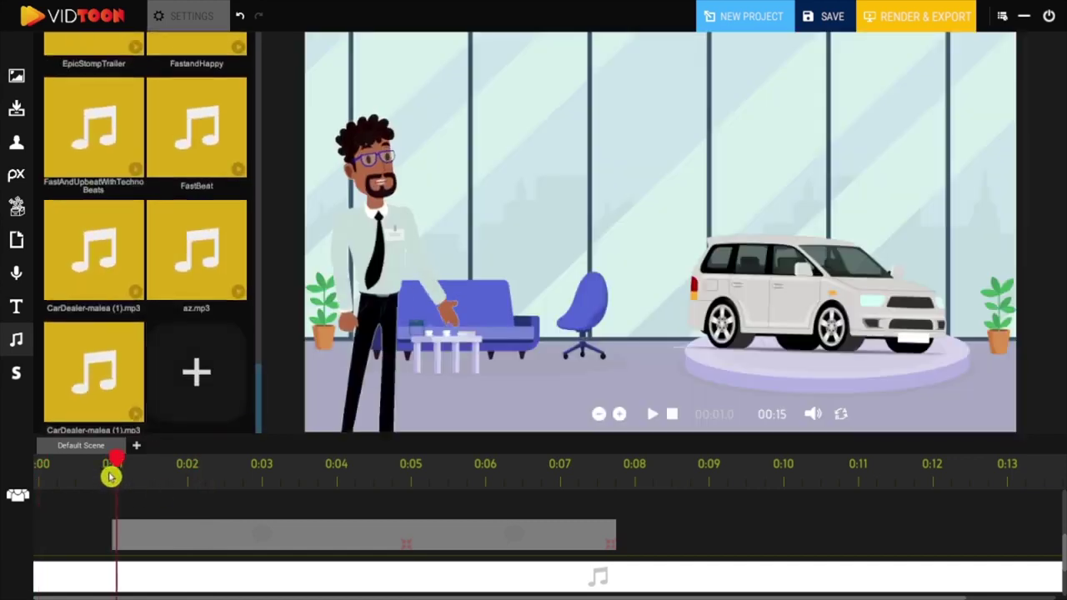
- Import CarDealer-malea (1).mp3, place it on a new audio track at 0:01, and play it back
click(194, 380)
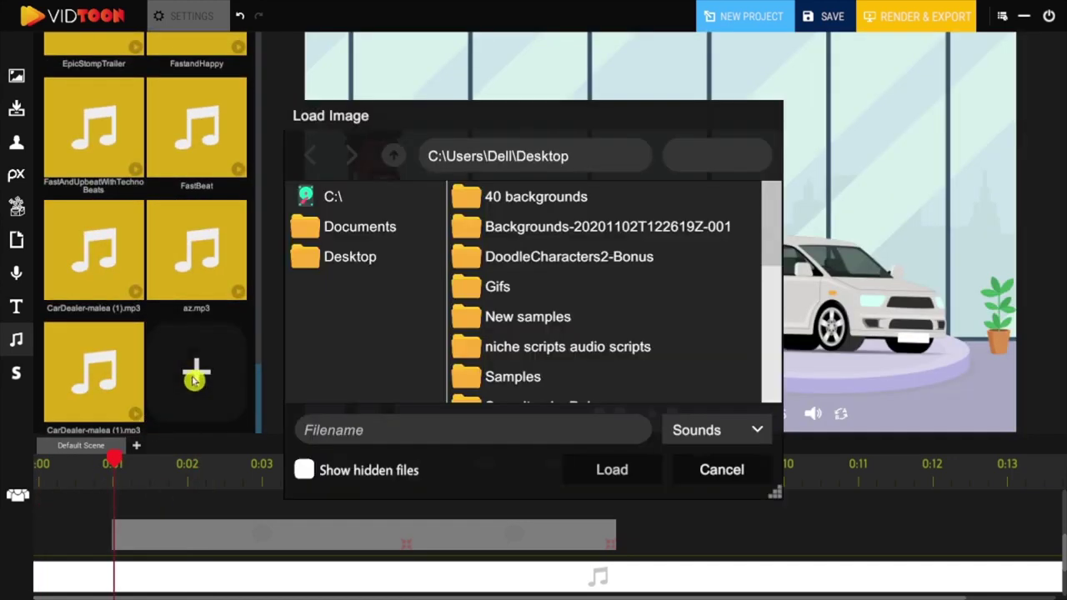
scroll(603, 305, down, 10)
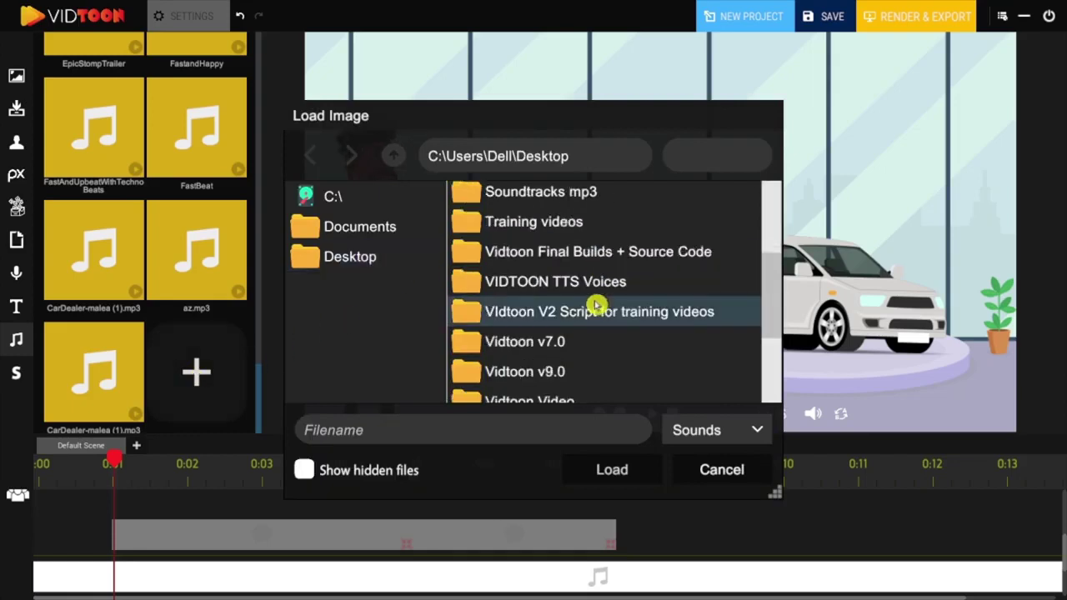
click(582, 392)
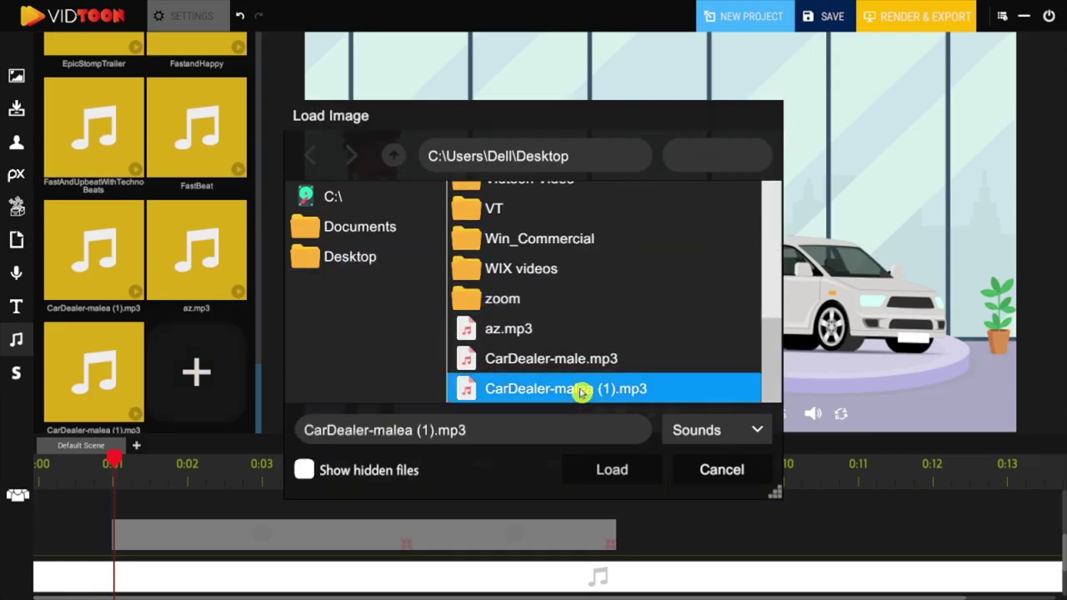
click(611, 470)
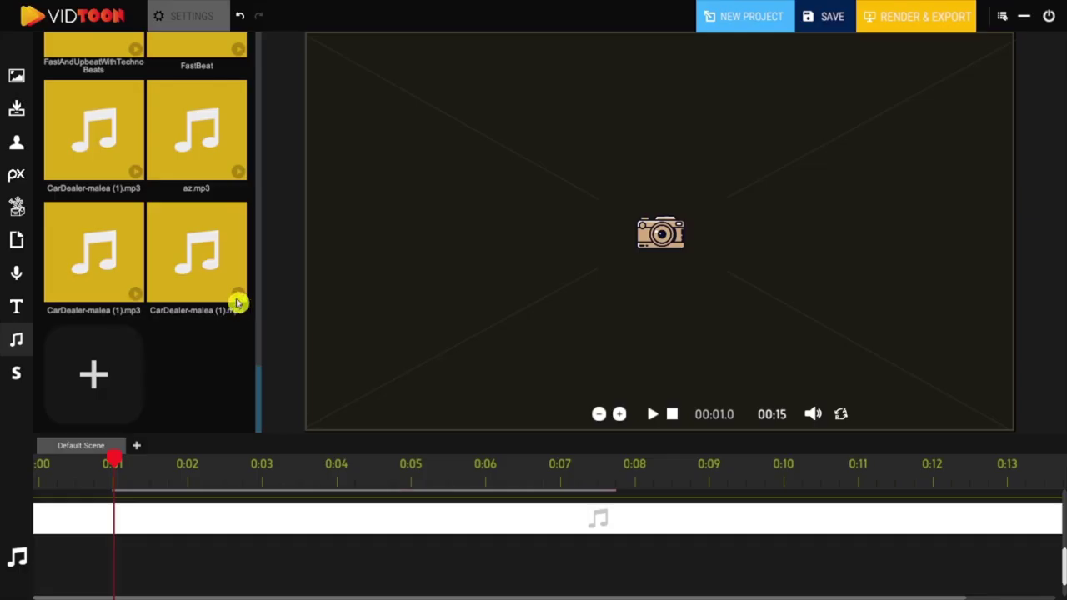
drag(214, 308, 176, 558)
click(213, 18)
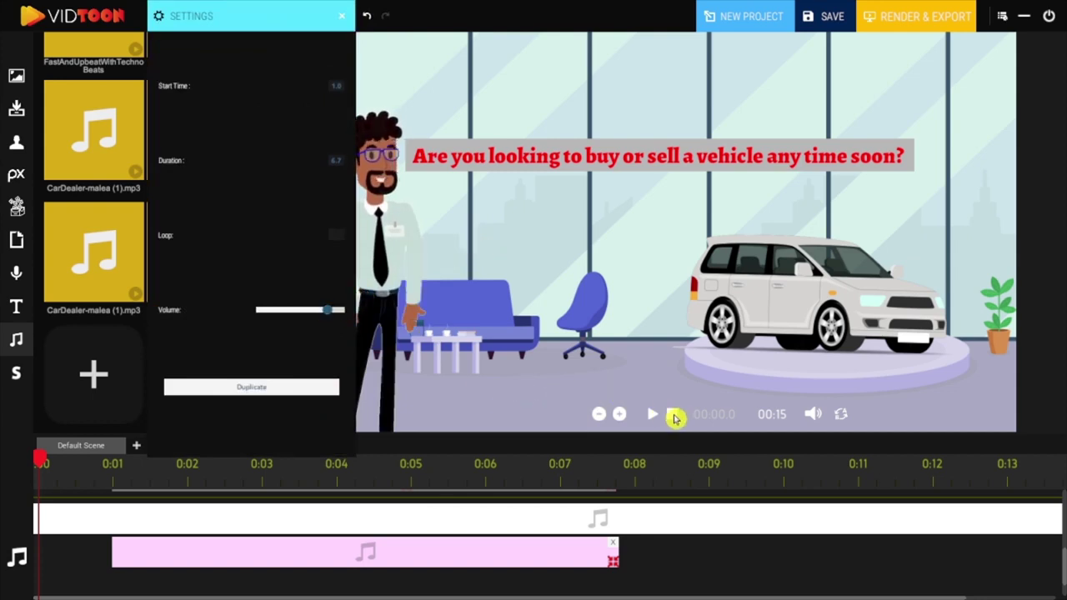
click(673, 415)
click(653, 416)
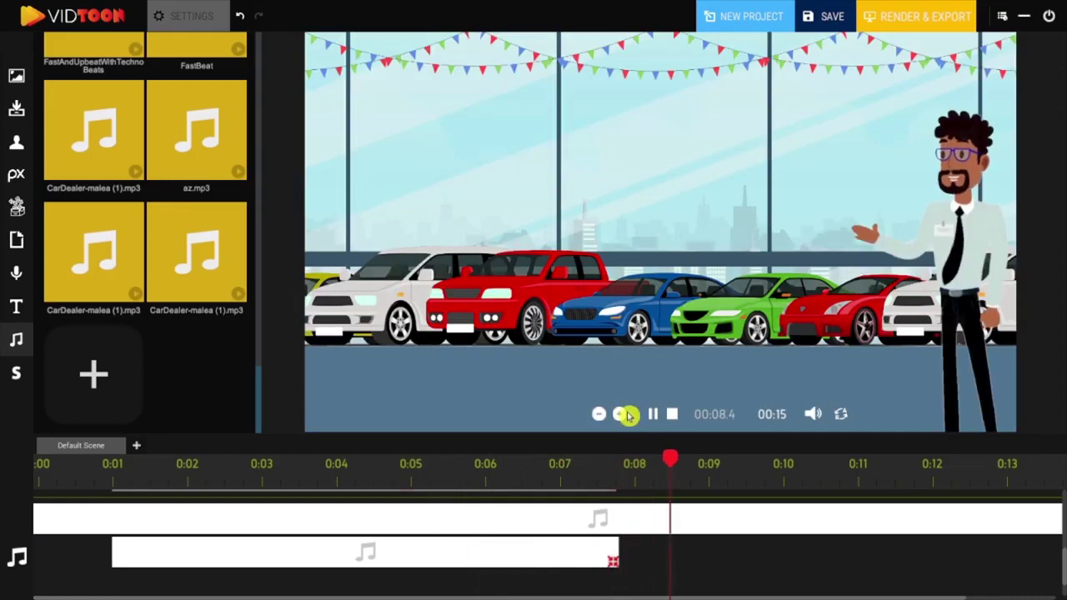
- Save the project as 'saved car dealer' and start renaming the Render & Export output file
click(673, 416)
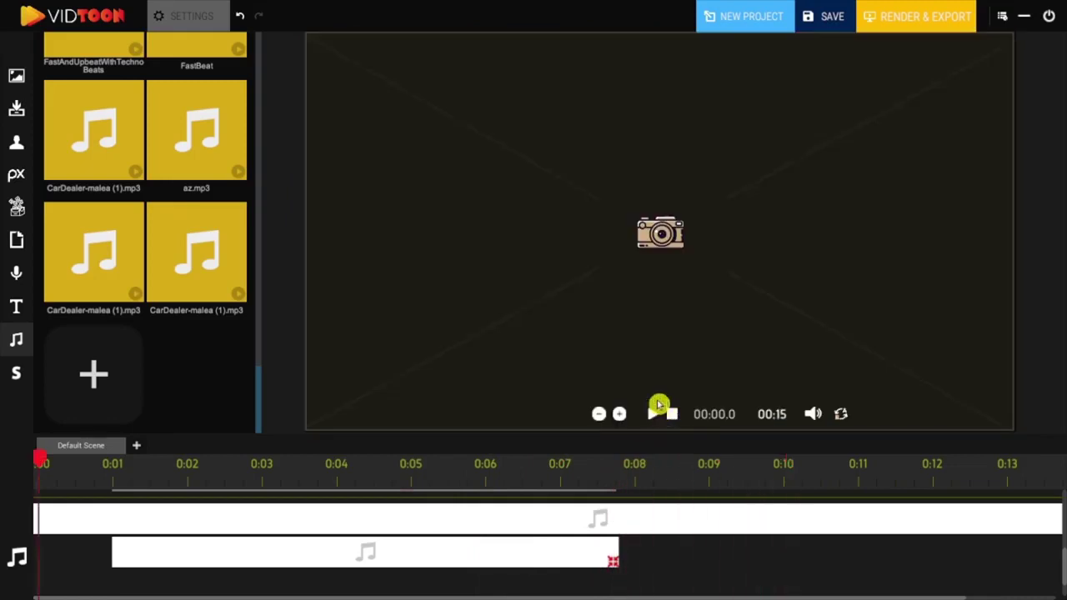
click(341, 480)
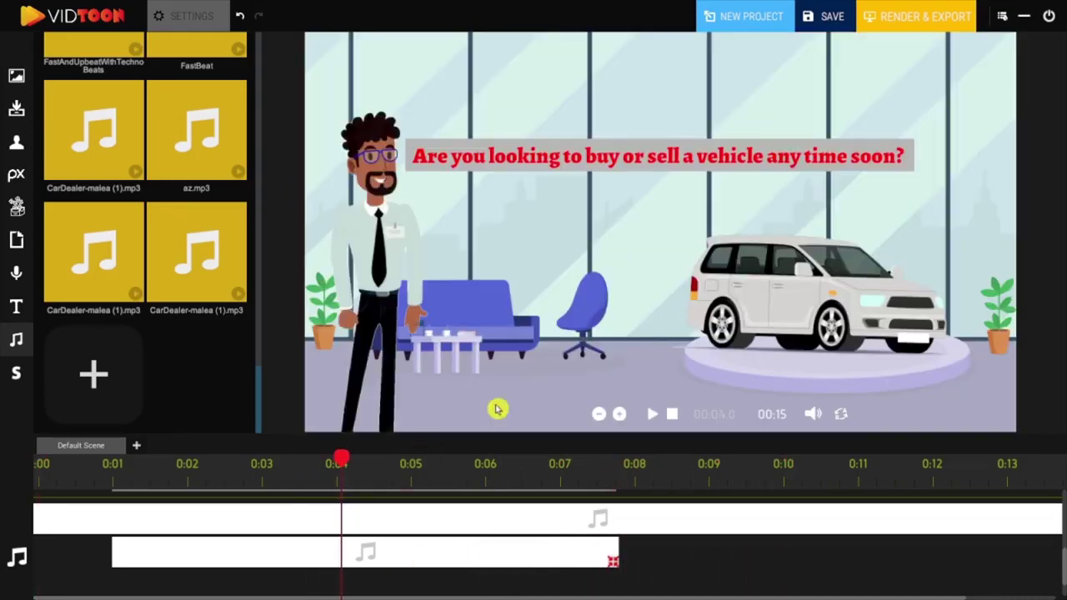
click(830, 19)
triple_click(405, 431)
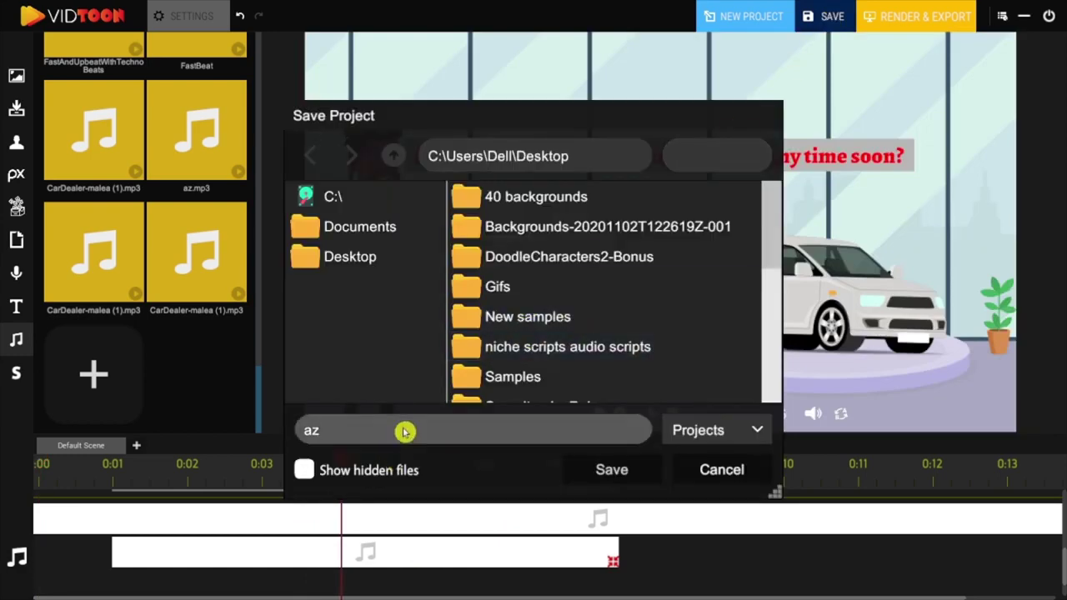
text(saved car dealer)
click(613, 471)
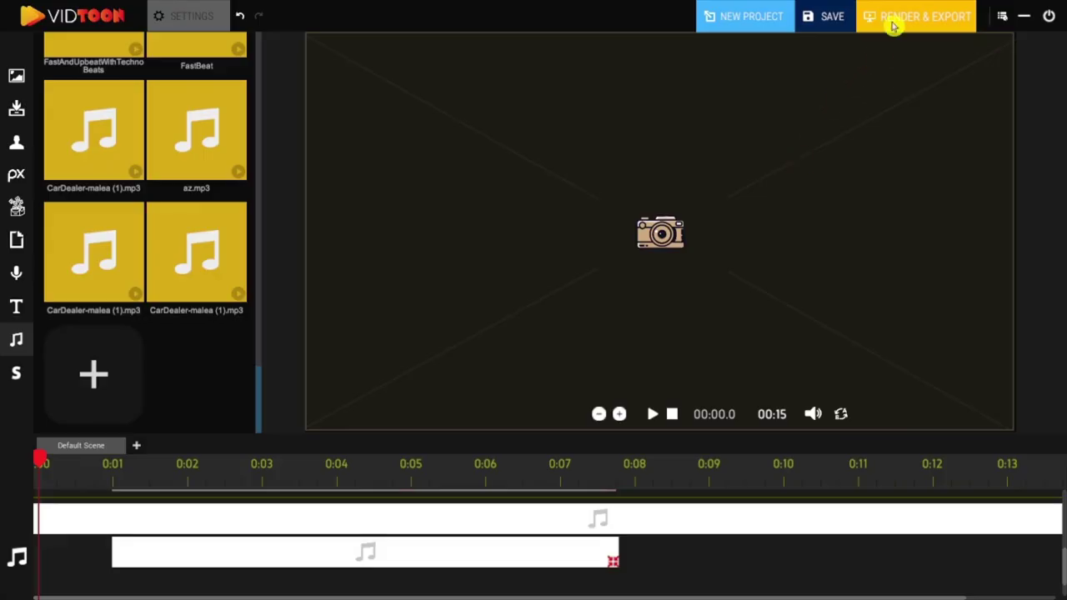
click(894, 26)
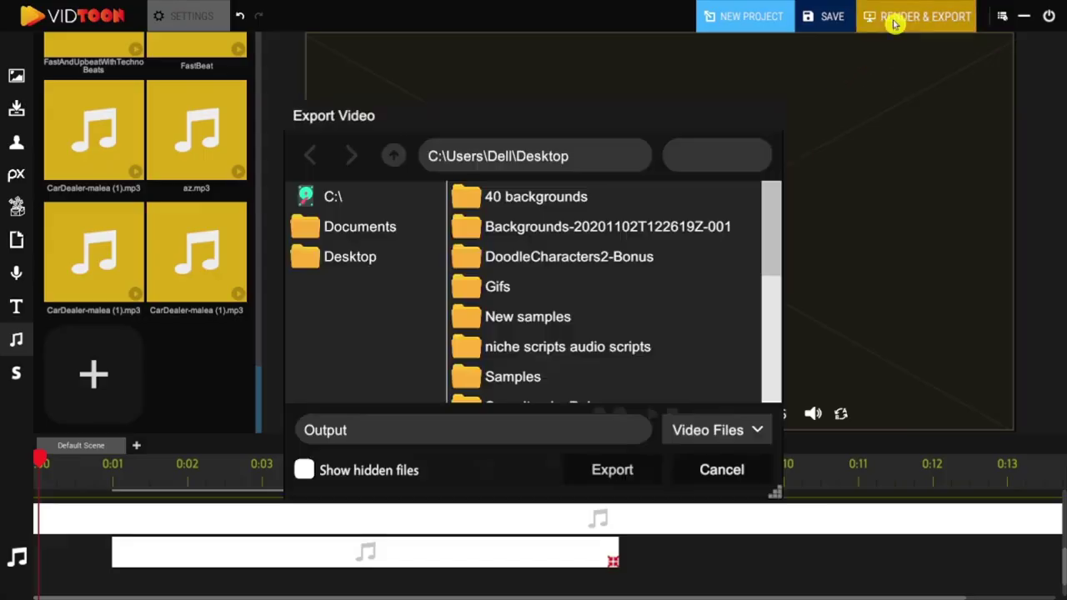
triple_click(402, 435)
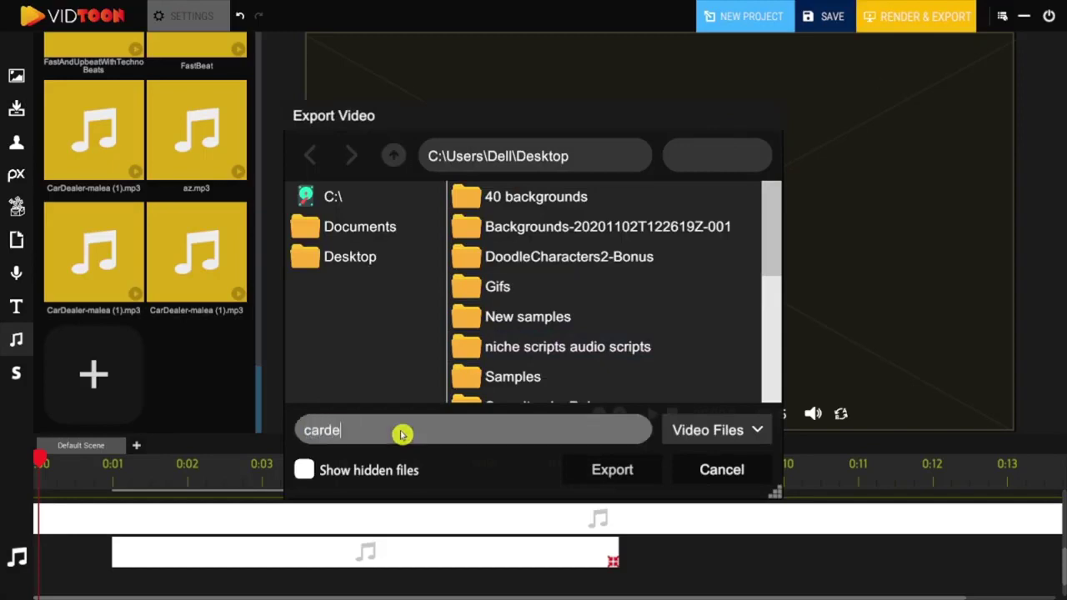